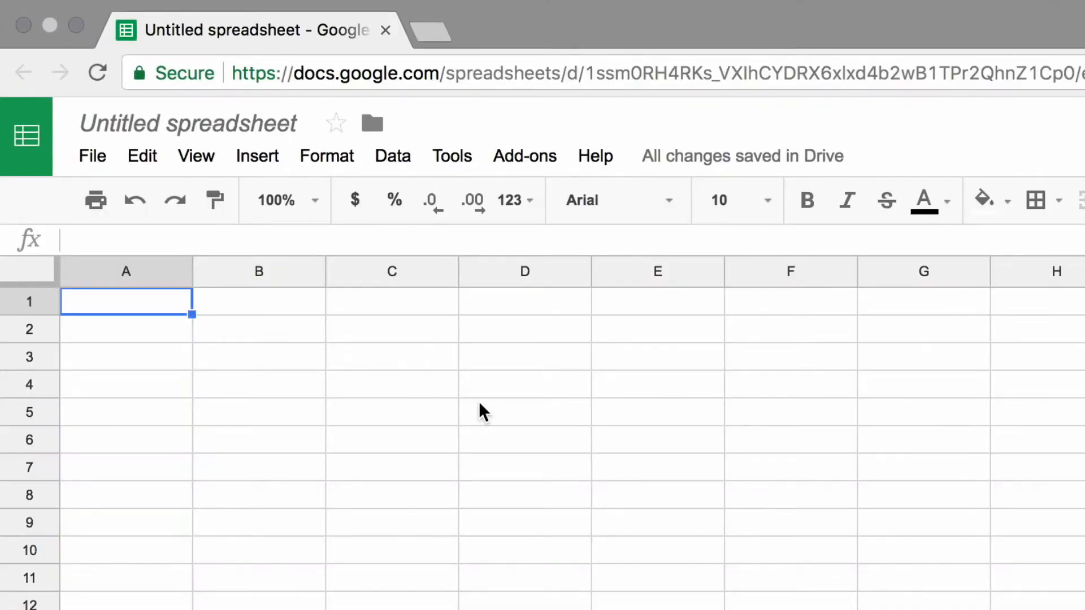
Step: Rename the untitled spreadsheet as Community Park Project Tracker
click(249, 116)
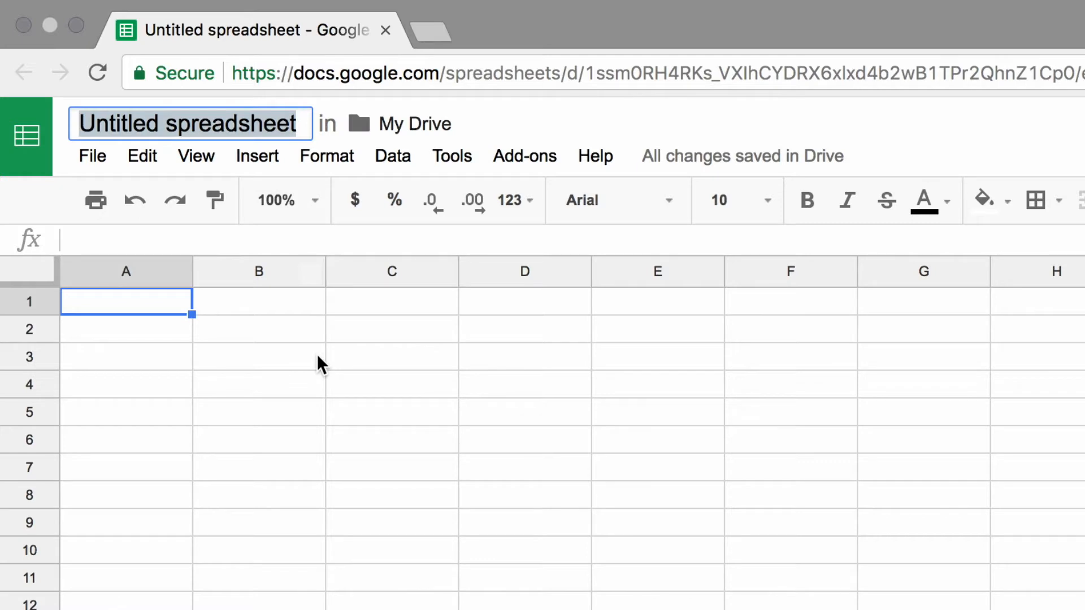
text(Community Park Project Tracker)
key(Return)
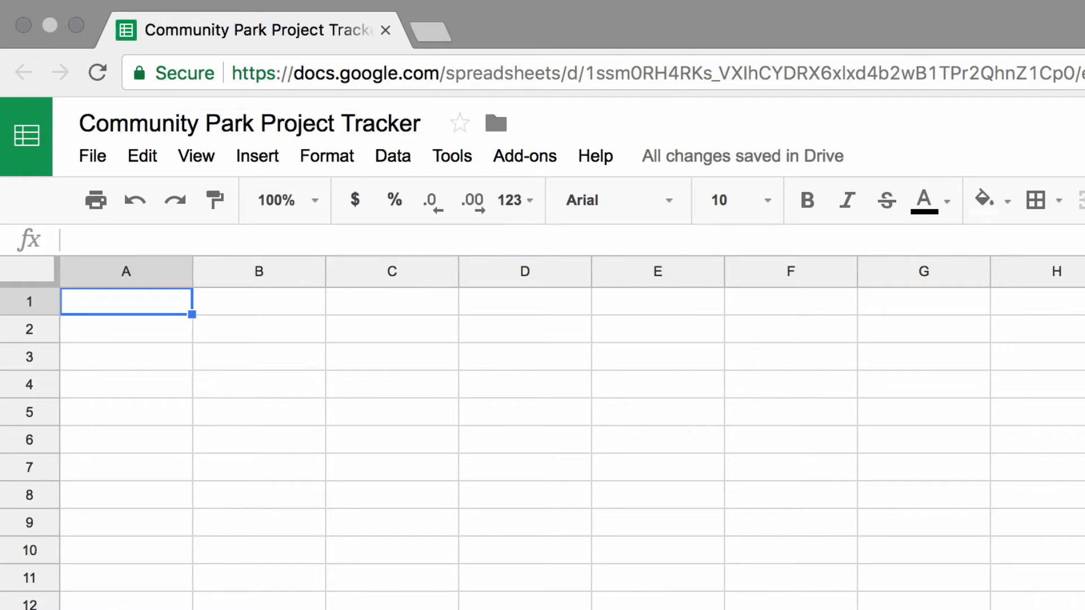
Step: Open drive.google.com in a new browser tab and select the Community Park Project Charter and Community Park Project Tracker files
click(444, 34)
text(drive.google.com)
key(Return)
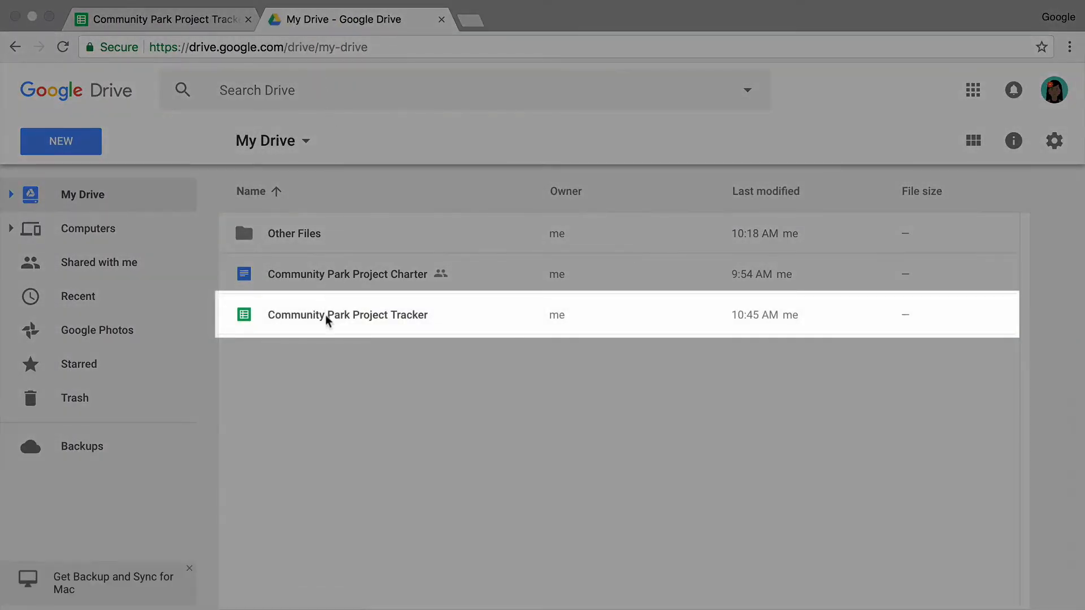
click(327, 318)
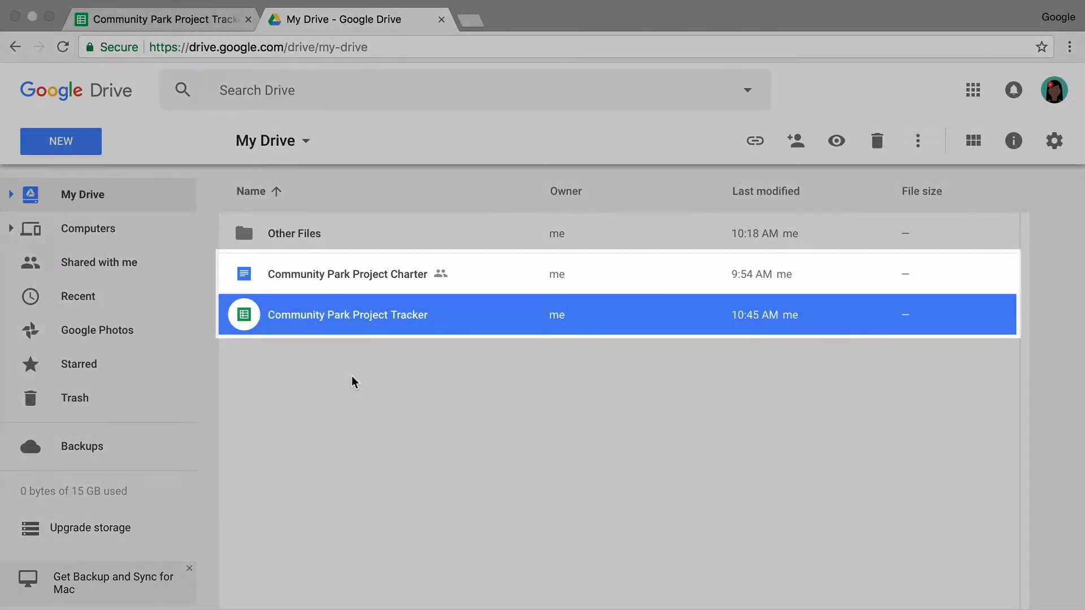
drag(354, 382, 354, 288)
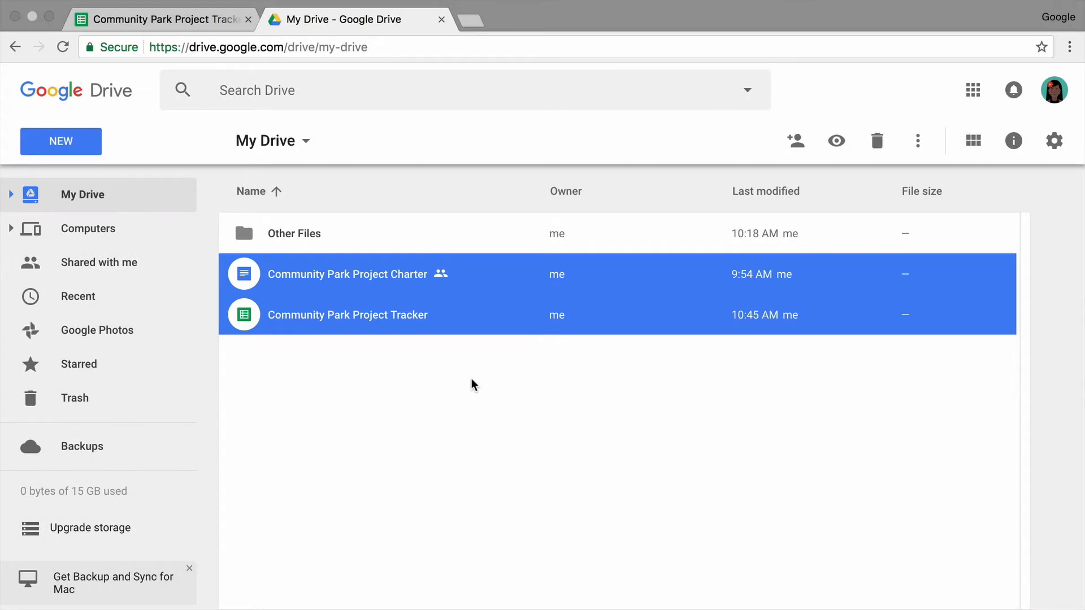
Step: Create a new folder named Project Management Files in My Drive
right_click(411, 395)
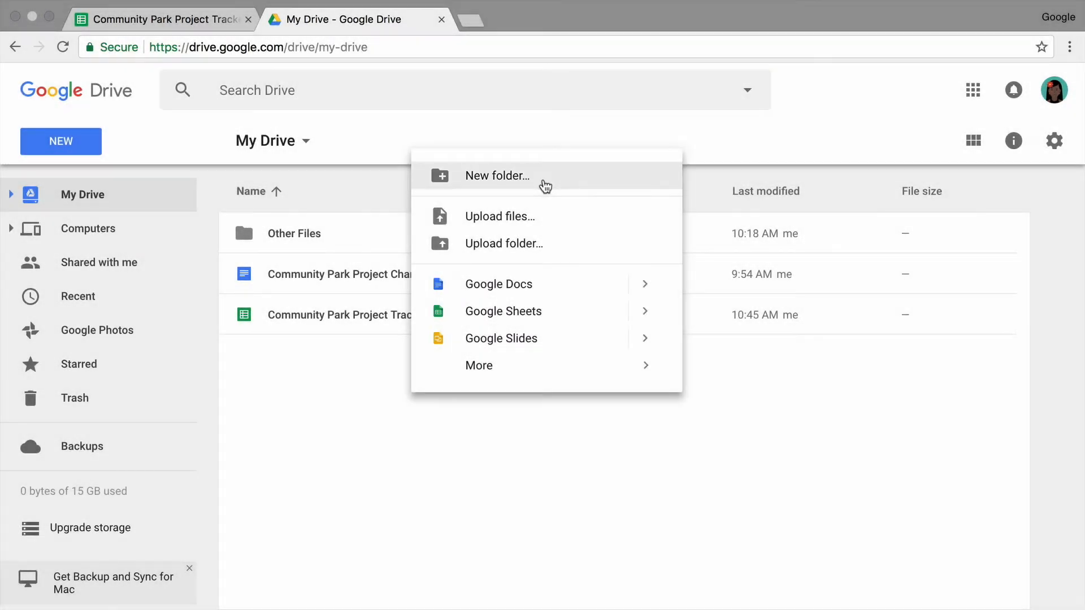
click(498, 176)
text(Project Management Files)
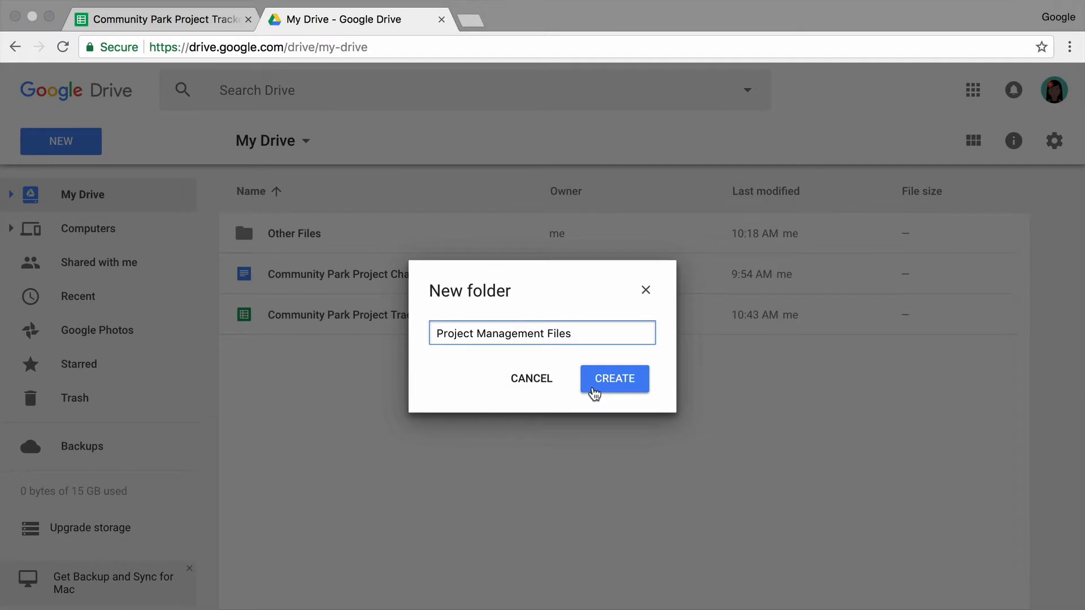
click(593, 391)
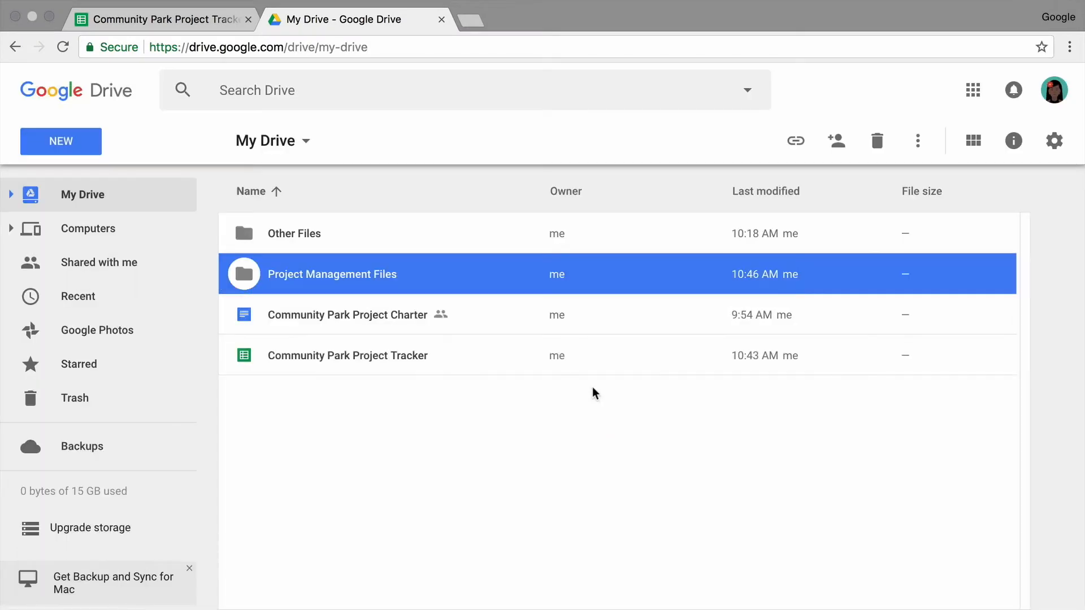
Step: Move the Community Park Project Charter and Community Park Project Tracker files into the Project Management Files folder
click(348, 326)
drag(289, 315, 323, 277)
click(310, 317)
drag(310, 317, 338, 284)
Step: Open the Project Management Files folder to view the files inside it
right_click(338, 285)
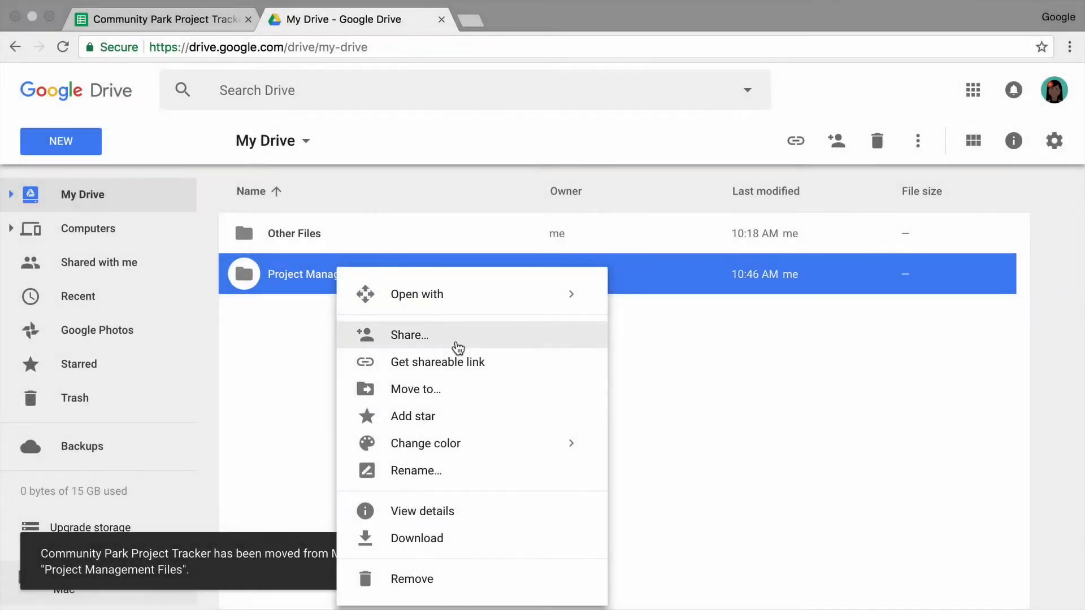
click(296, 352)
double_click(303, 283)
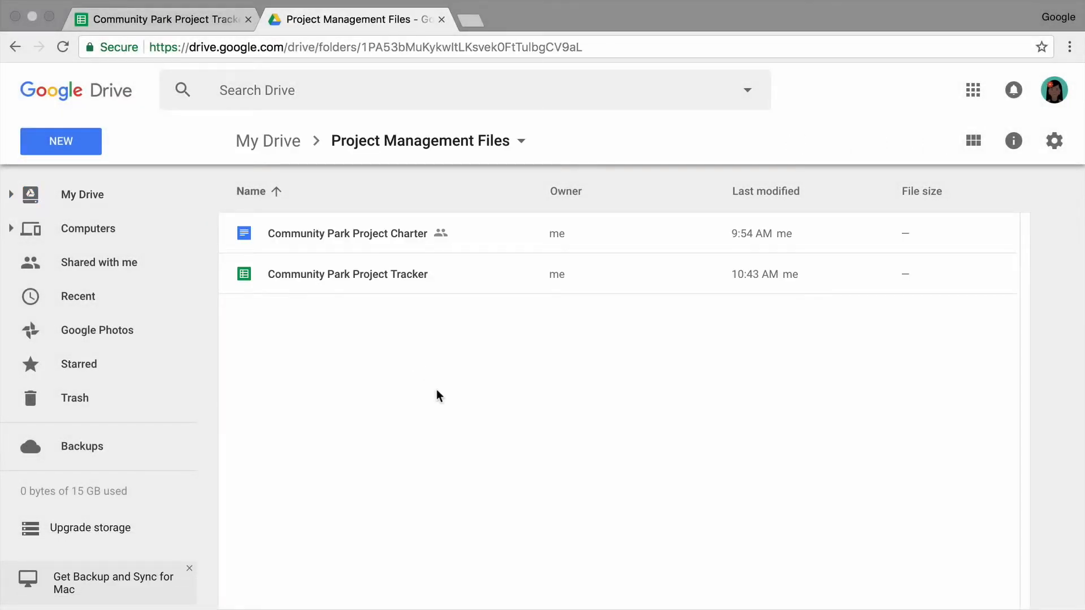
Step: Switch back to the Community Park Project Tracker spreadsheet and highlight row 1, followed by column B
click(217, 26)
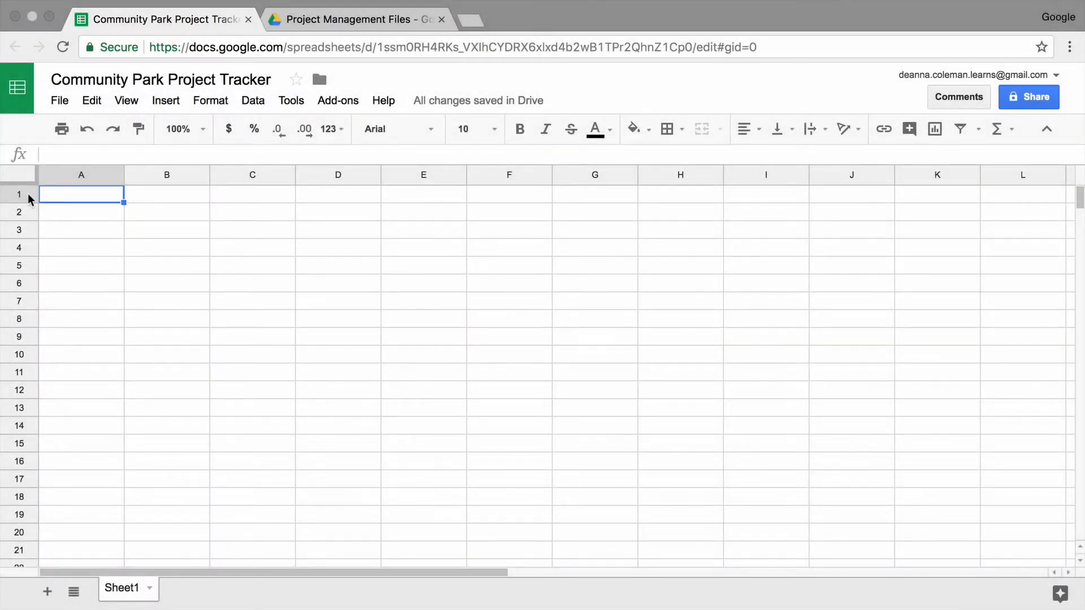
click(27, 194)
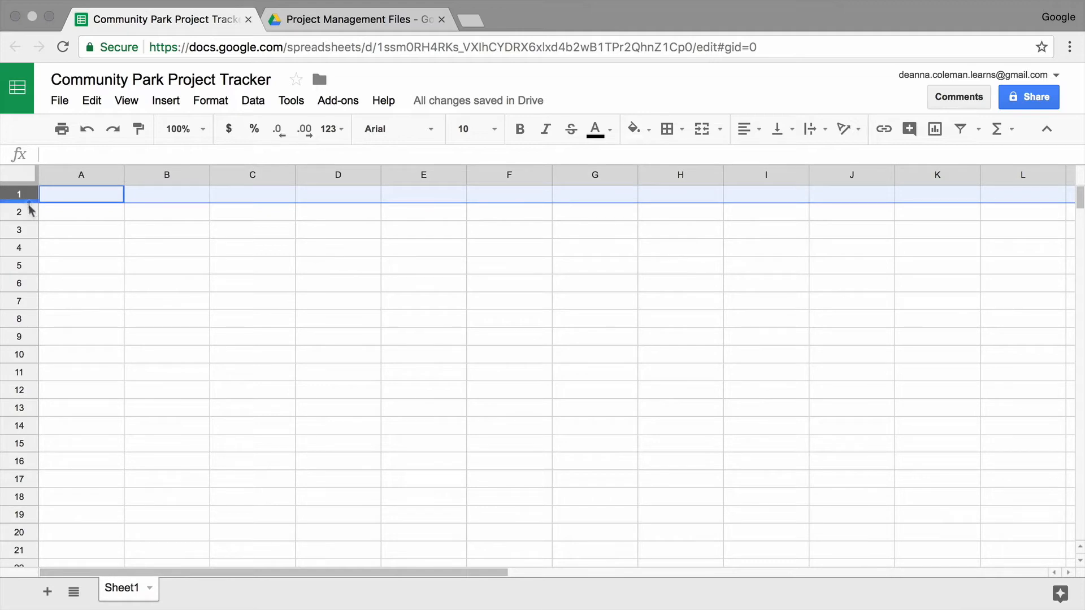
click(145, 176)
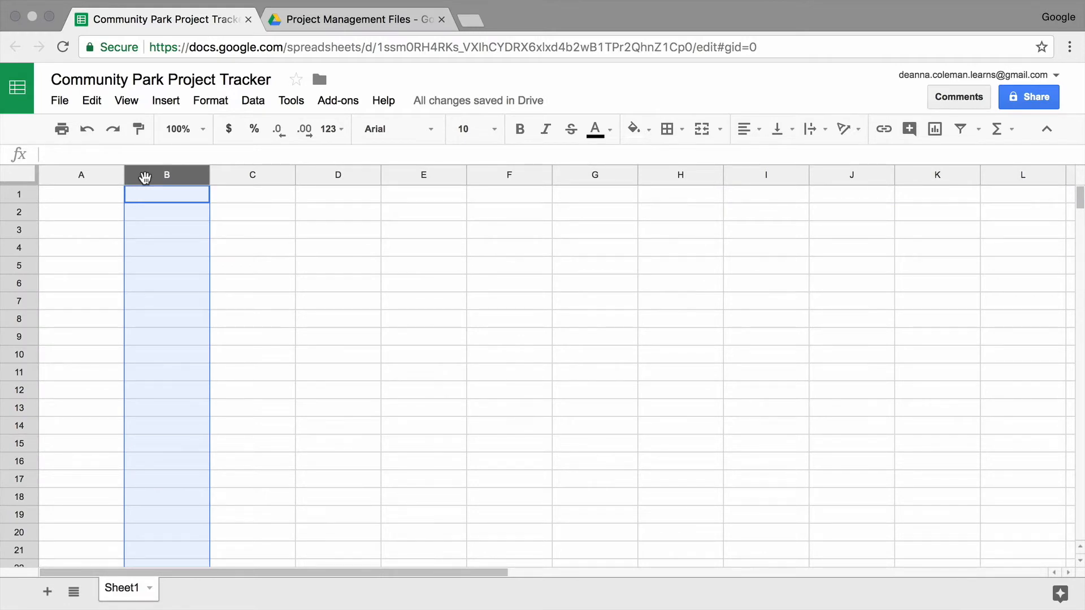
Step: Enter the column headers Task, Date Started, Date Due, Owner, Notes and Resources across row 1, starting in cell A1
click(102, 197)
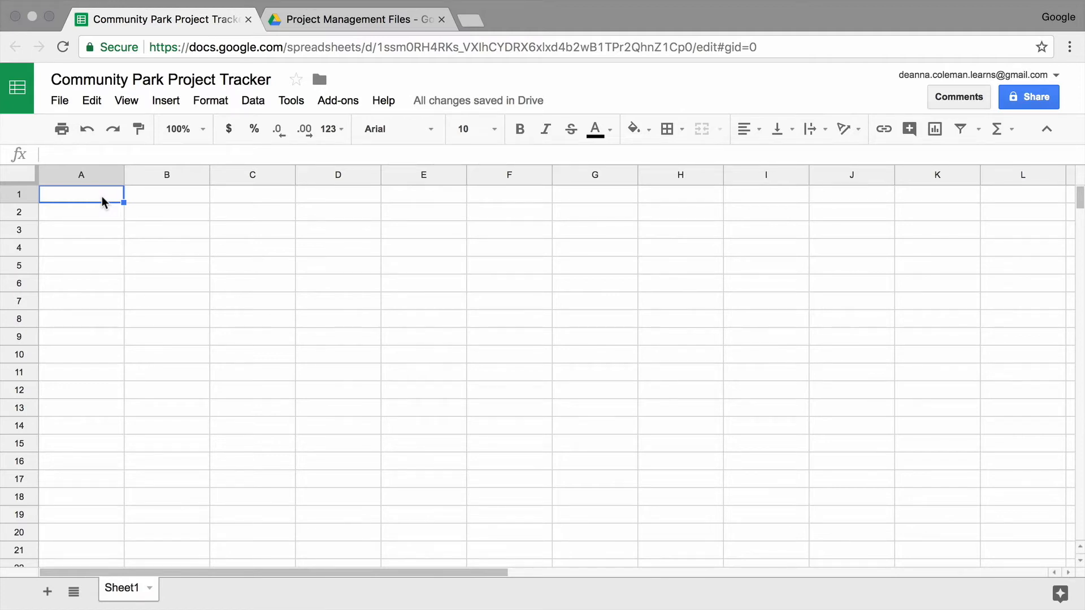
text(Task)
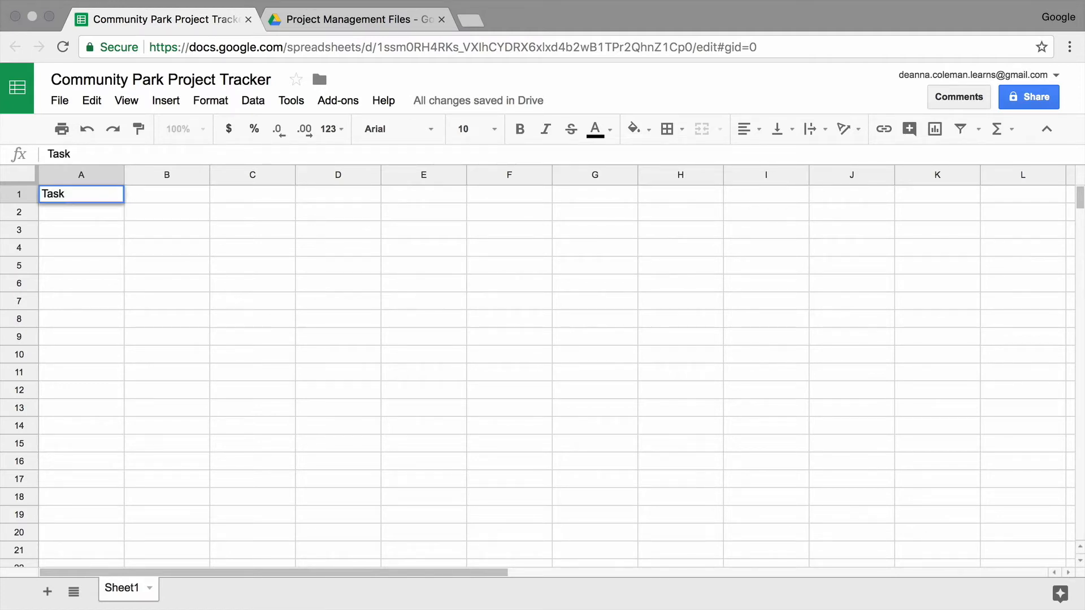
key(Tab)
text(D)
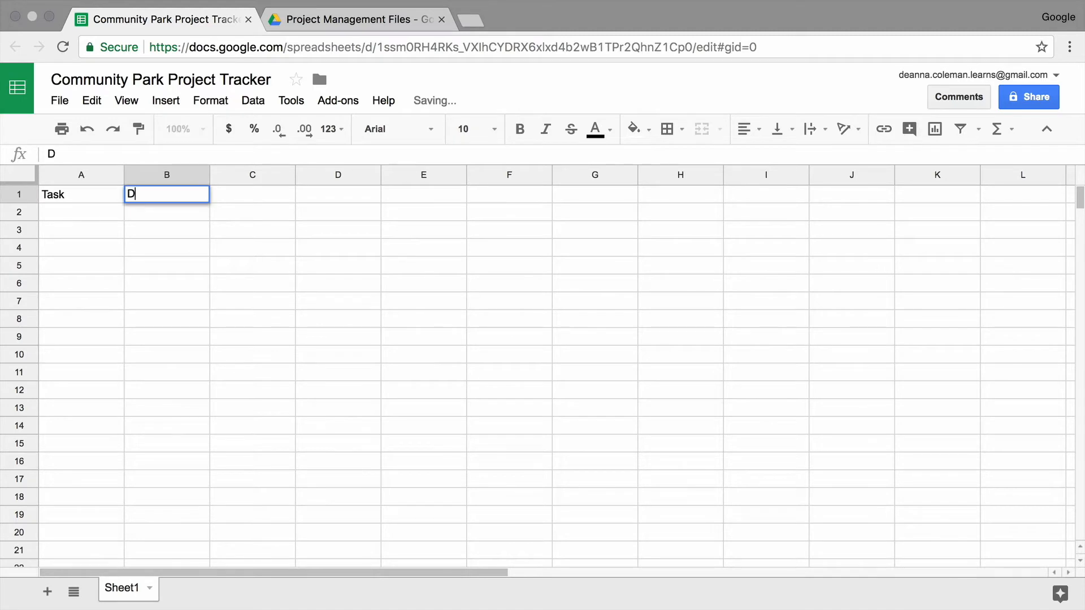
text(ate Started)
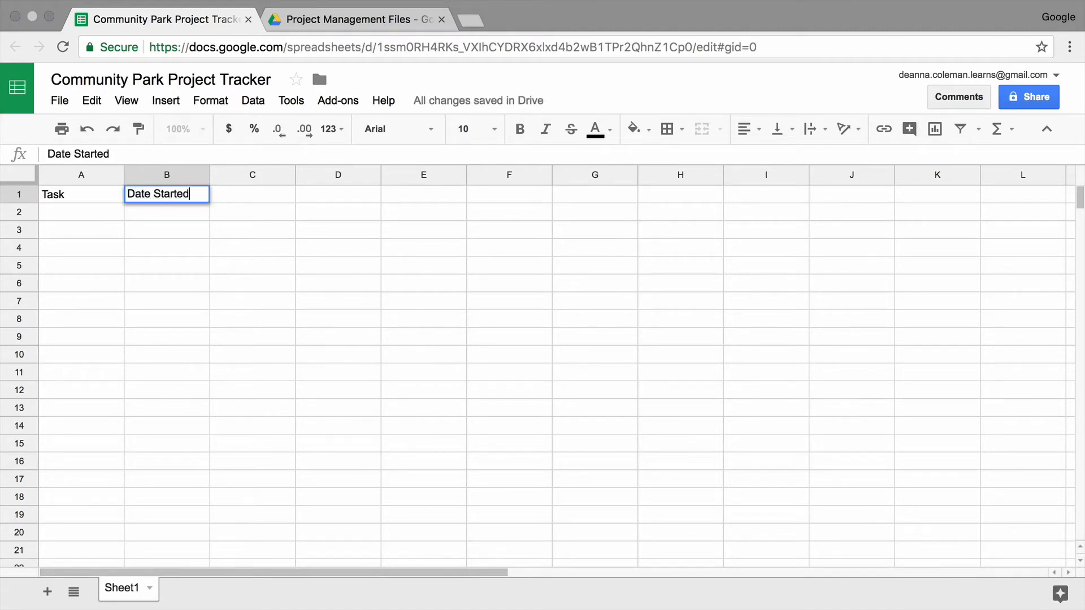
key(Tab)
text(Date Due)
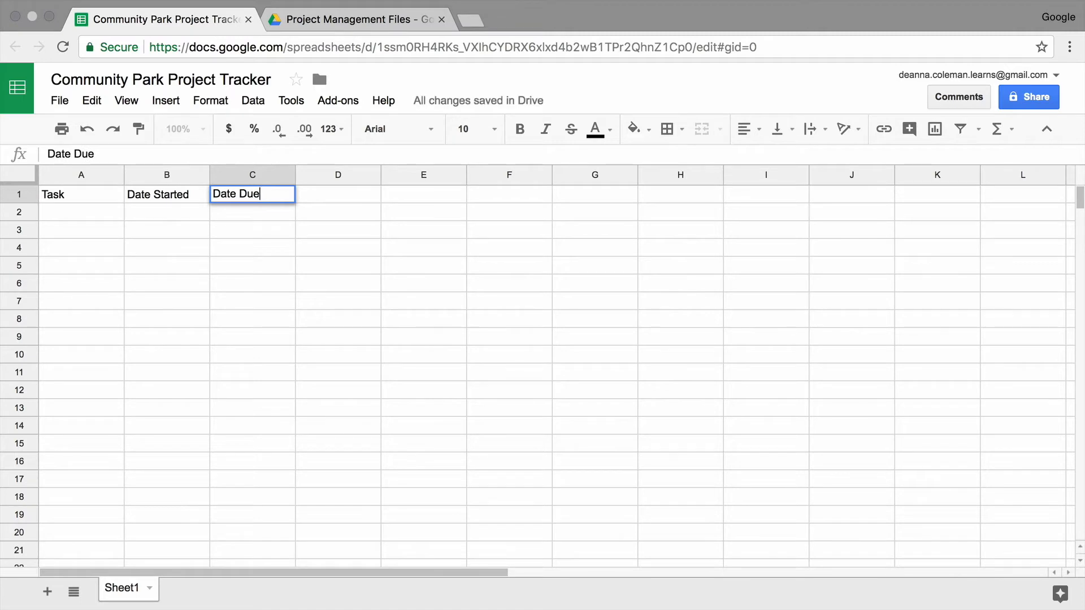
key(Tab)
text(Owner)
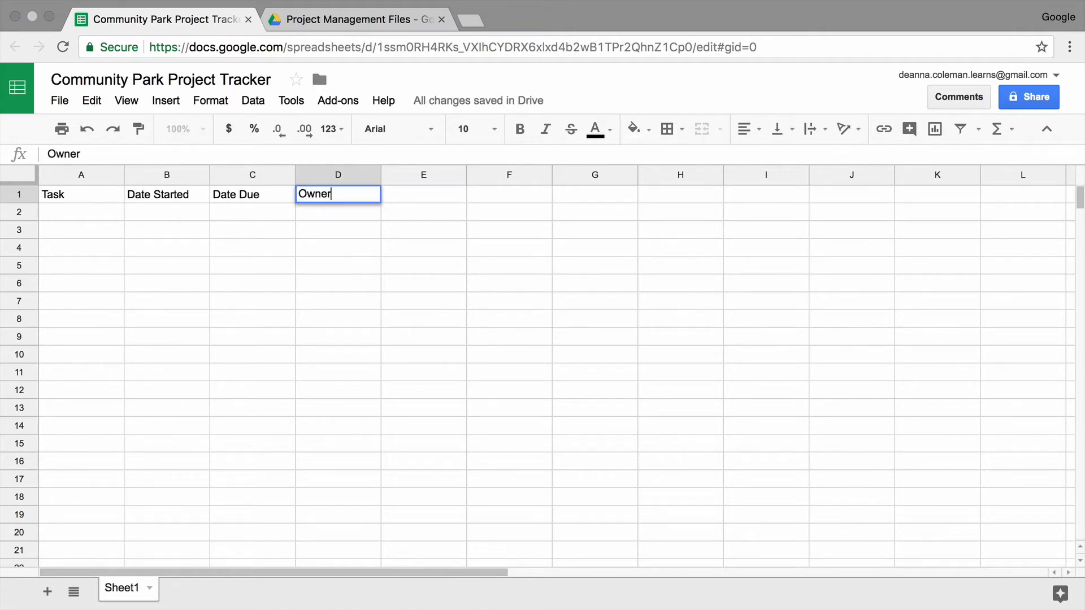
key(Tab)
text(Notes)
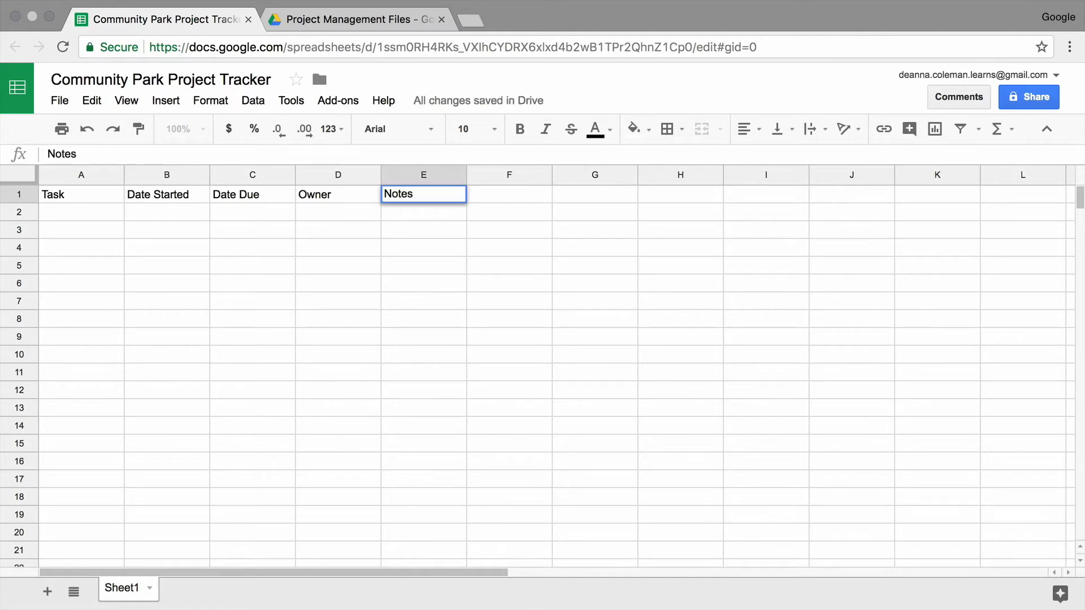
key(Tab)
text(Resources)
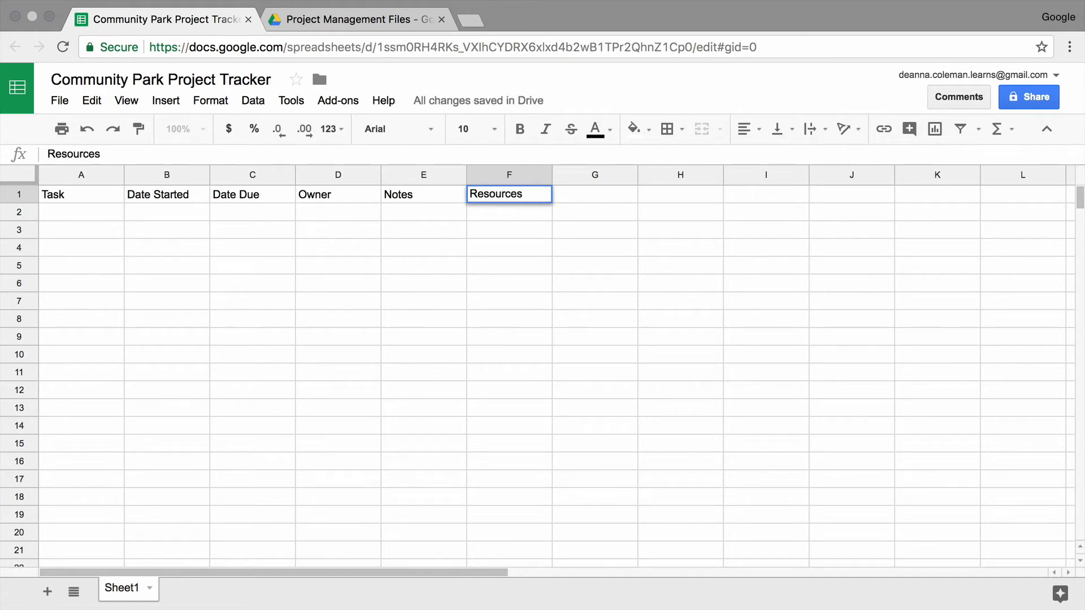
key(Return)
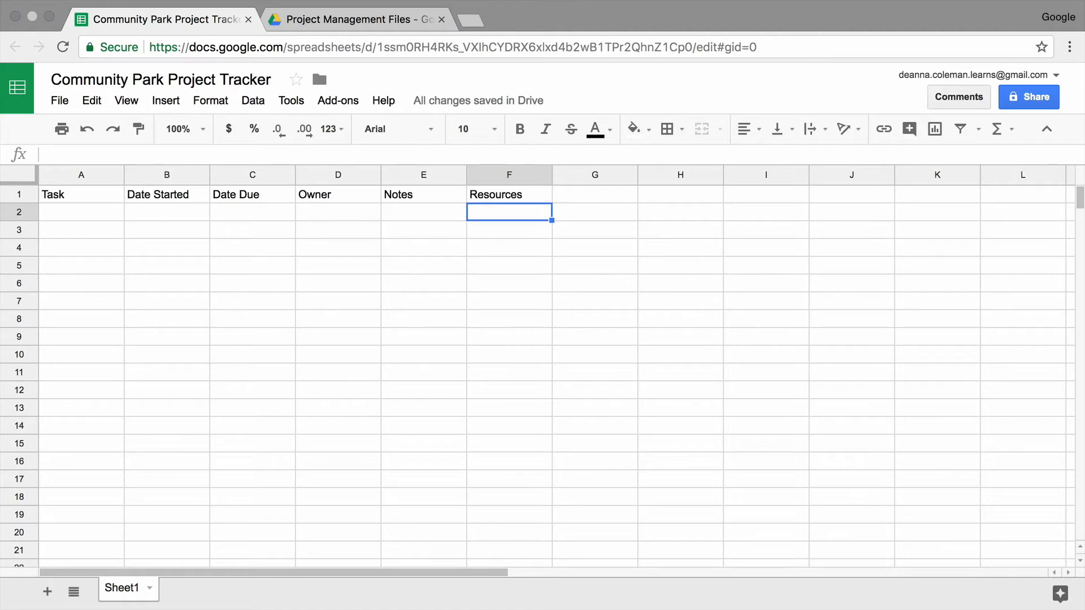
Step: List the tasks Acquire land, Get permit for dog park, Grade site and Design bike path down the Task column from A2
click(57, 216)
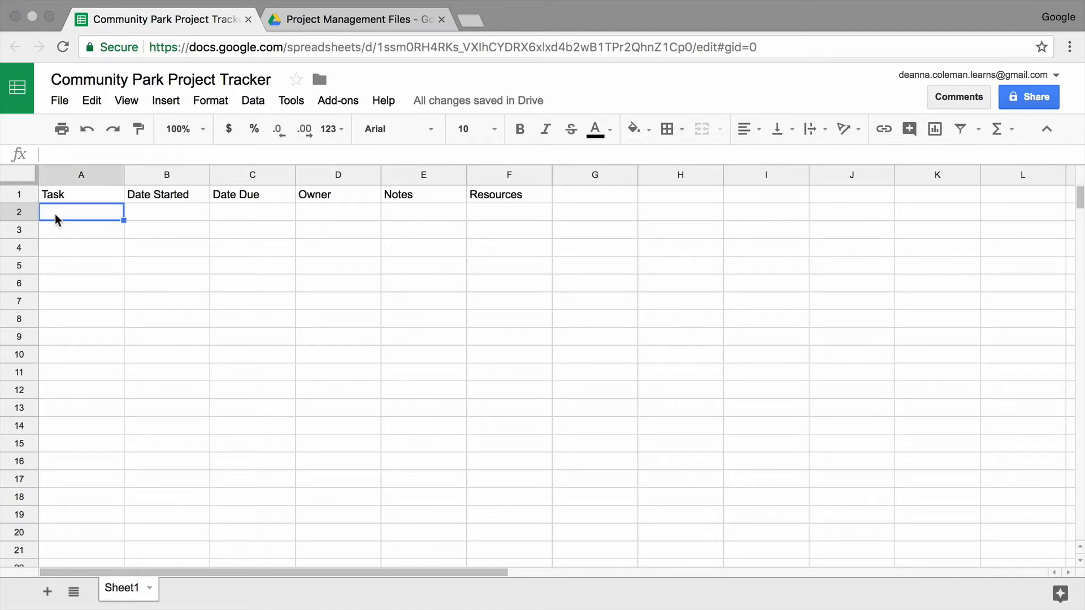
text(Acquire land)
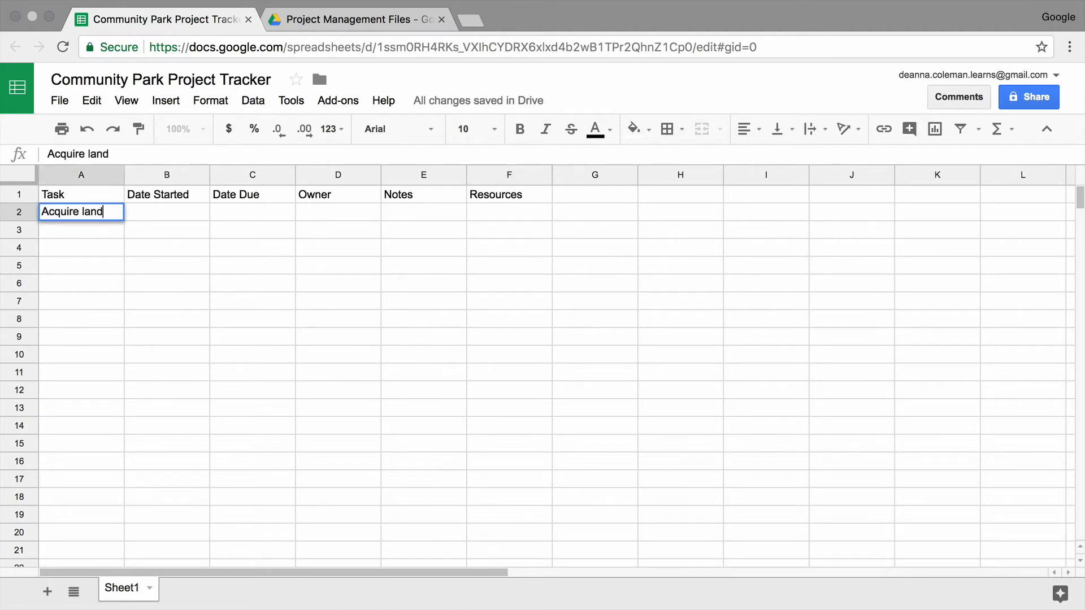
key(Return)
text(Get permit for dog park)
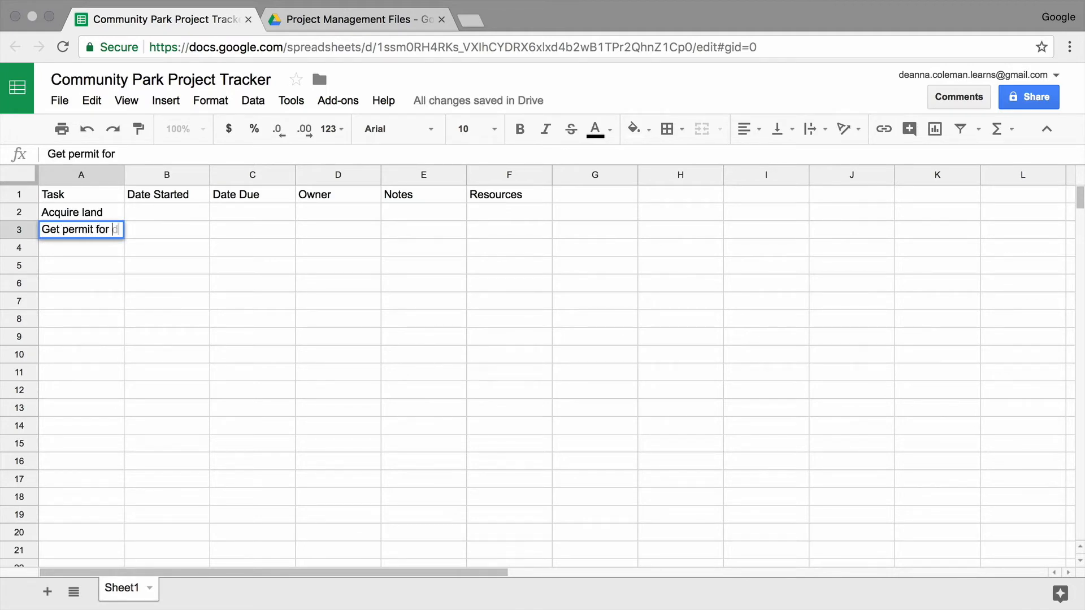
key(Return)
text(Grade site)
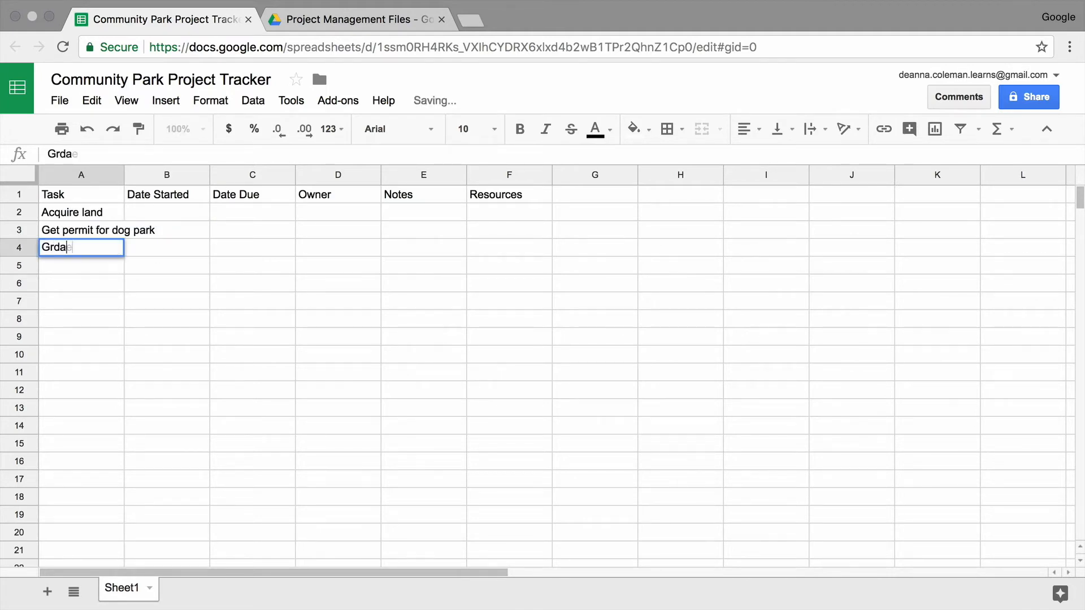
key(Return)
text(Design bike path)
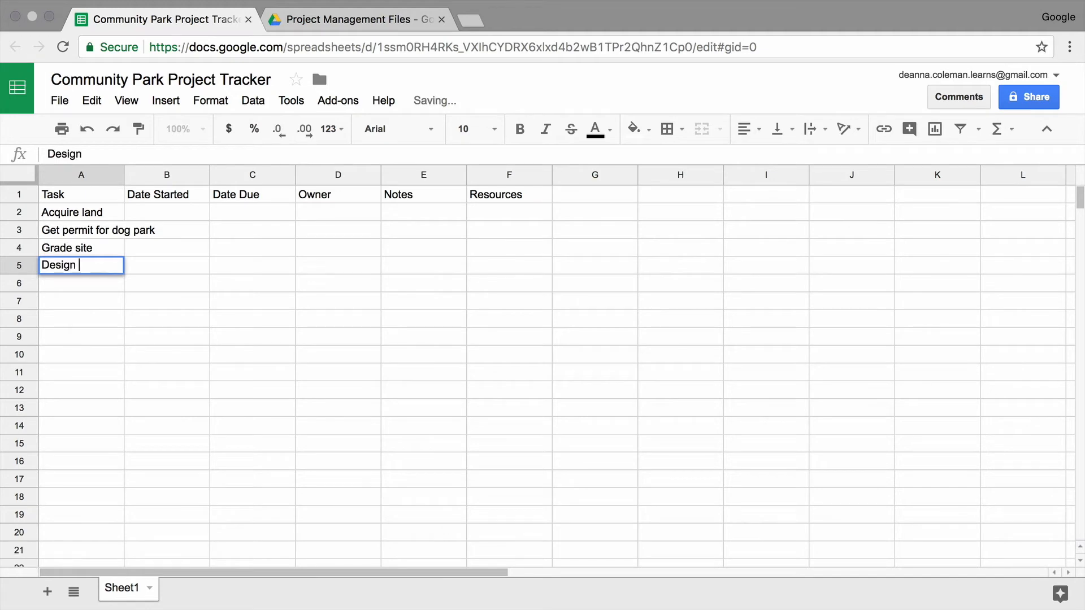
key(Return)
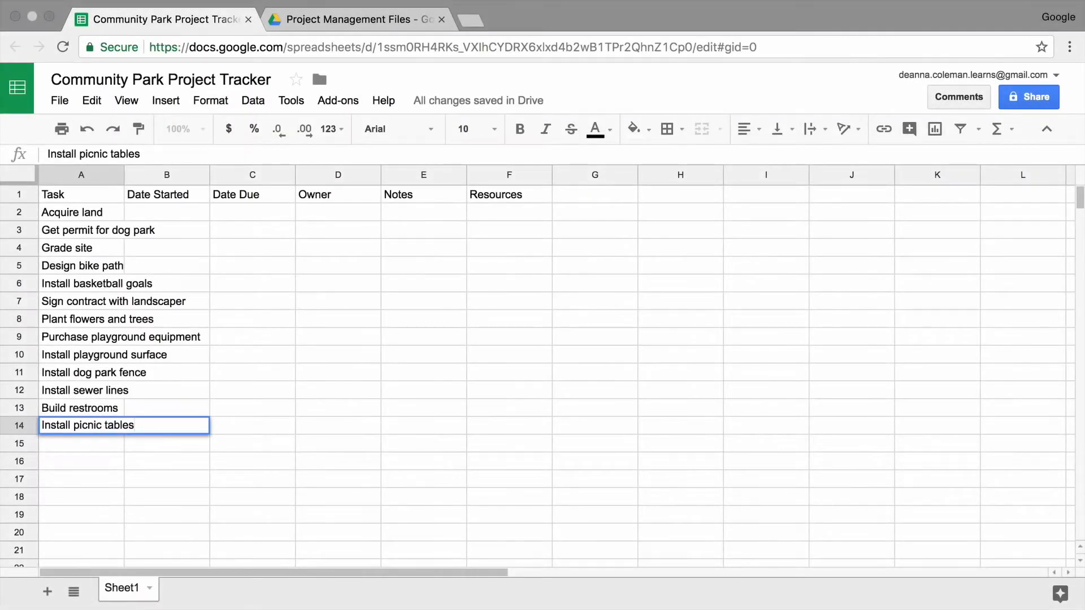
Step: Change the task in cell A11 to Install dog park fencing
click(98, 373)
key(Return)
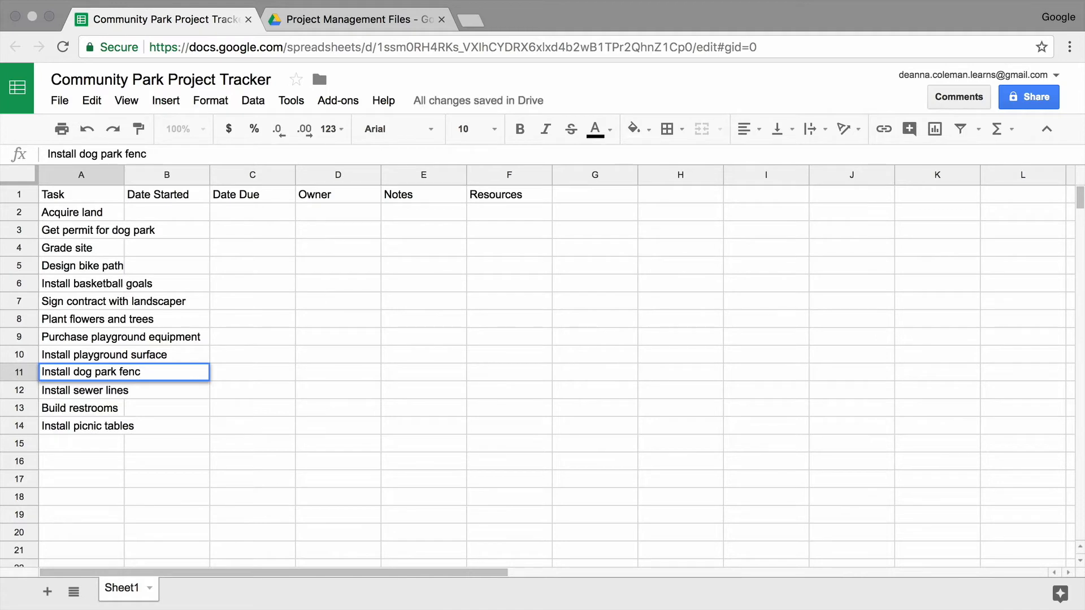
text(ing)
key(Return)
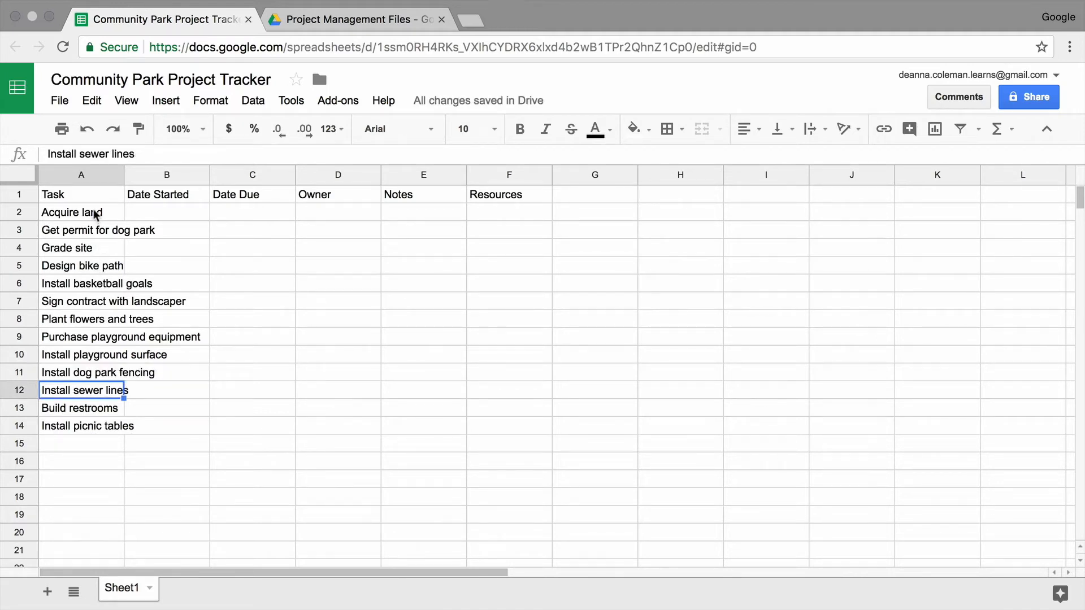
Step: Apply text wrapping to the task names in cells A2 to A14
drag(86, 216, 80, 436)
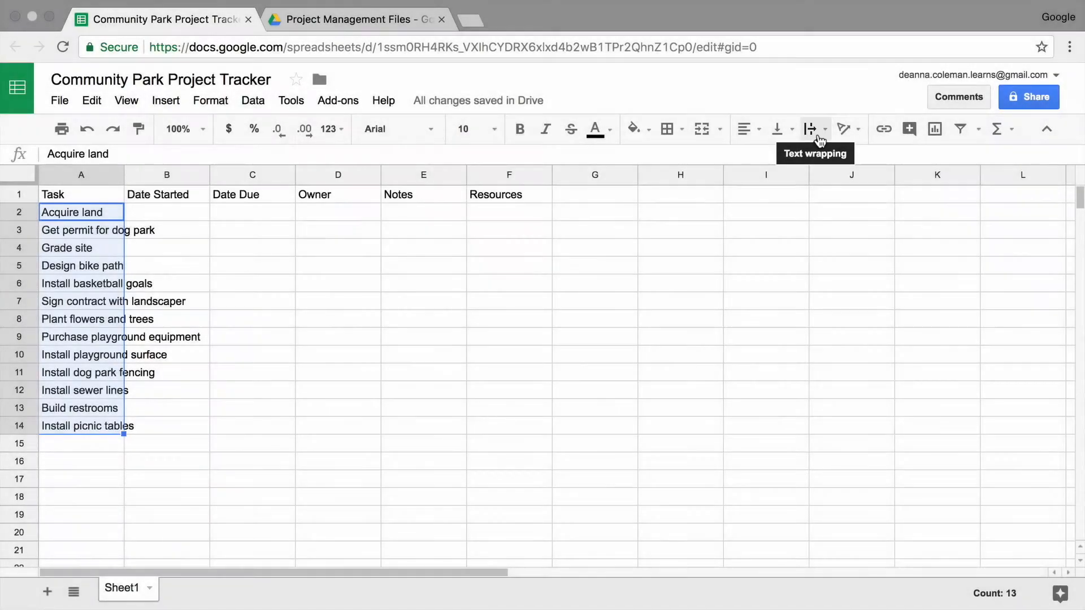
click(819, 138)
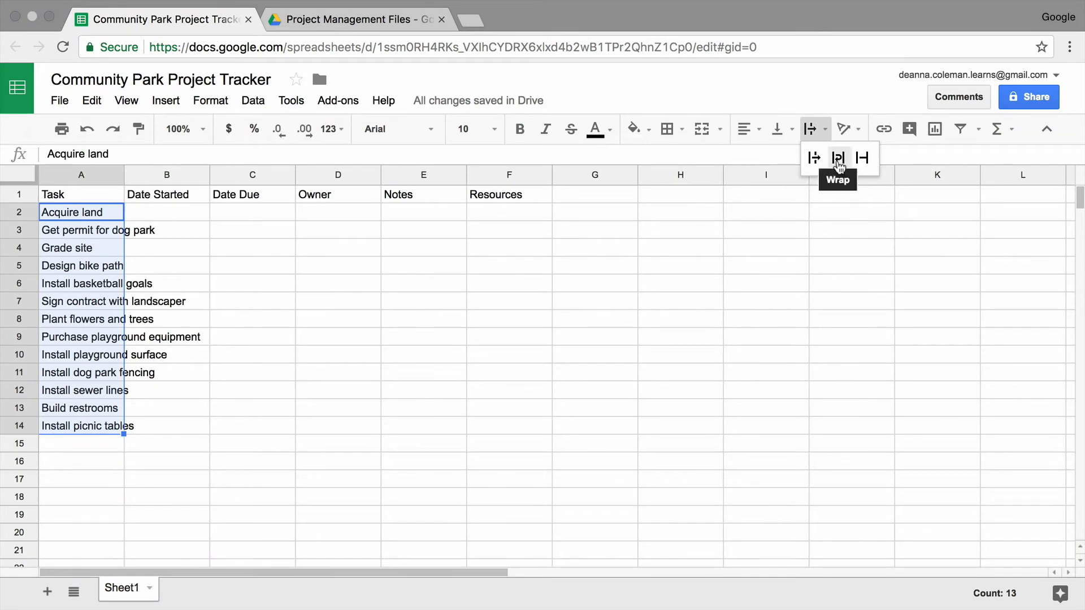
click(838, 159)
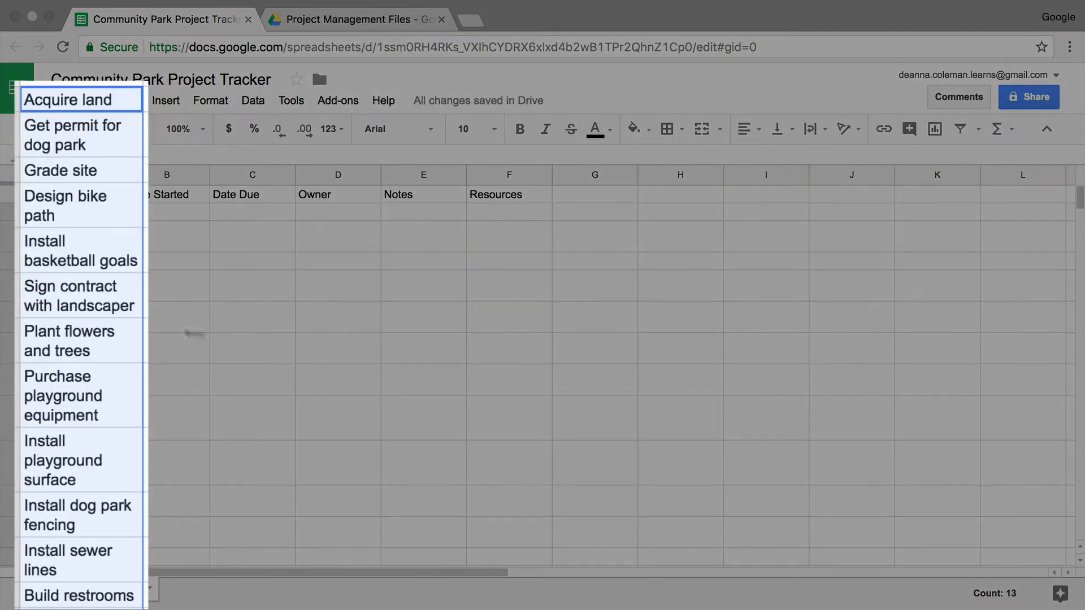
click(142, 238)
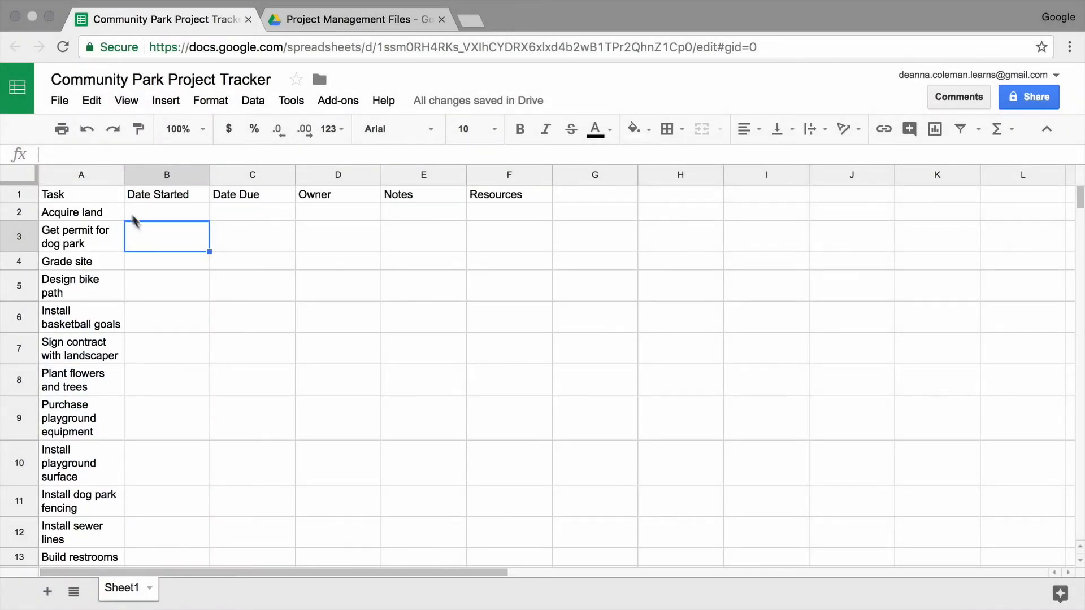
Step: Widen column A slightly so the task names have more room
click(128, 175)
drag(124, 175, 149, 177)
click(169, 212)
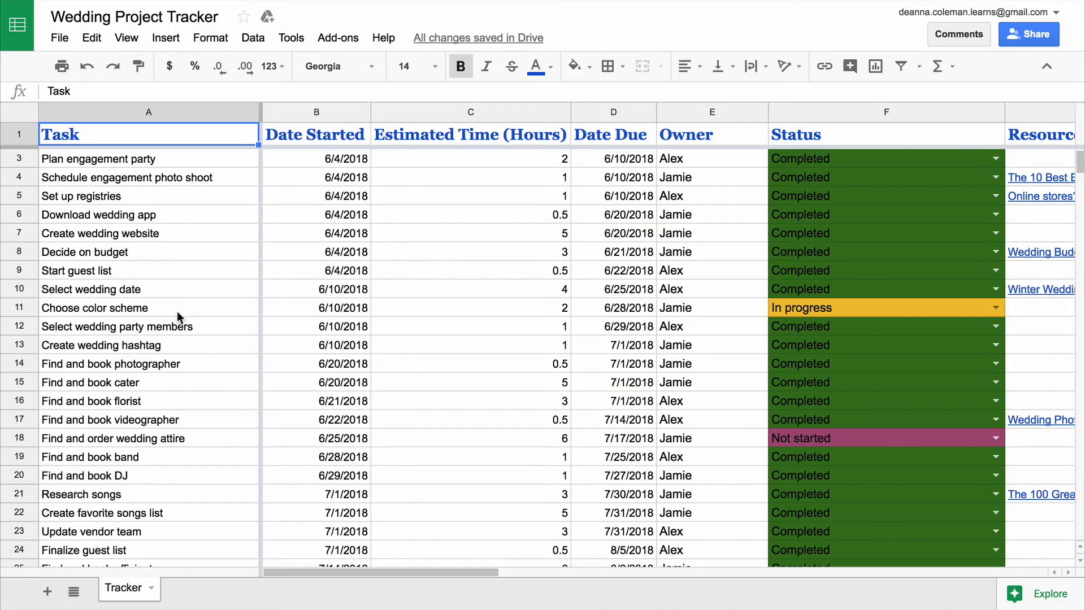
Step: Look down the task list of the Wedding Project Tracker to examine how its header row behaves
scroll(178, 311, down, 3)
scroll(177, 310, down, 6)
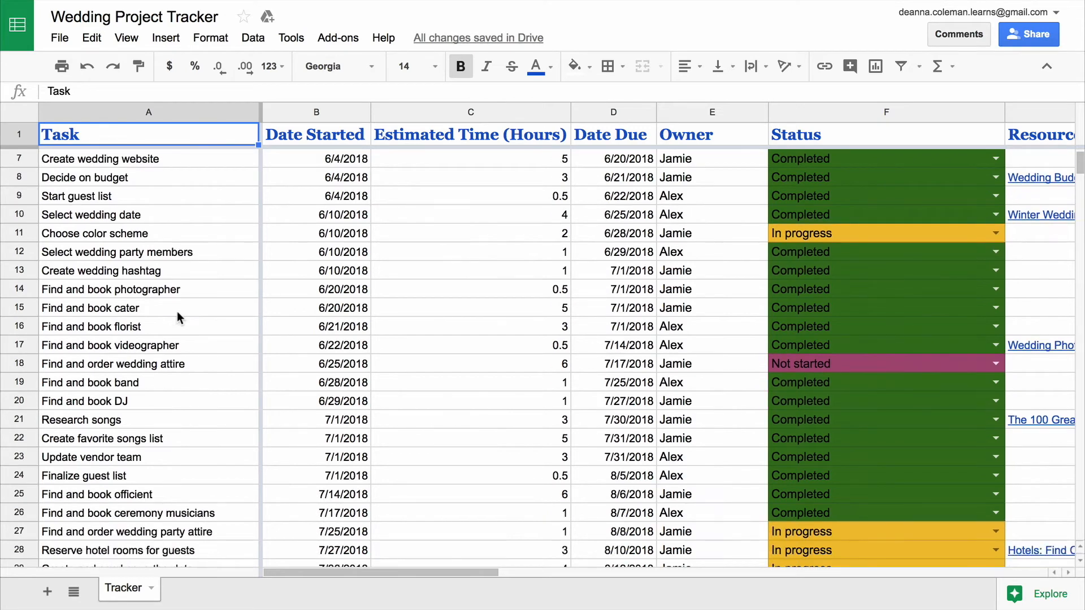
scroll(177, 311, down, 4)
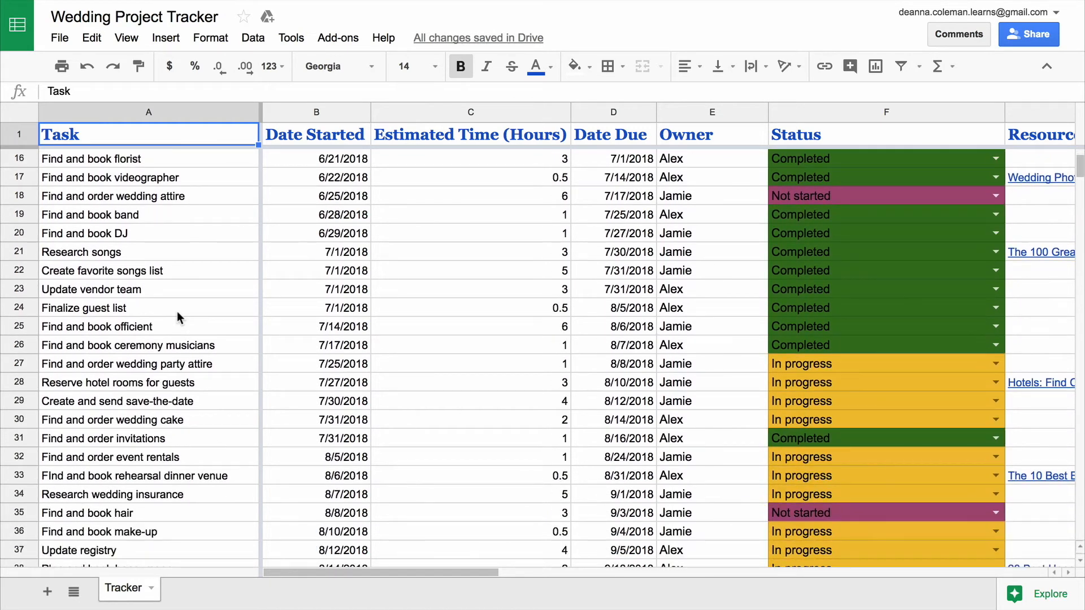
scroll(178, 311, down, 4)
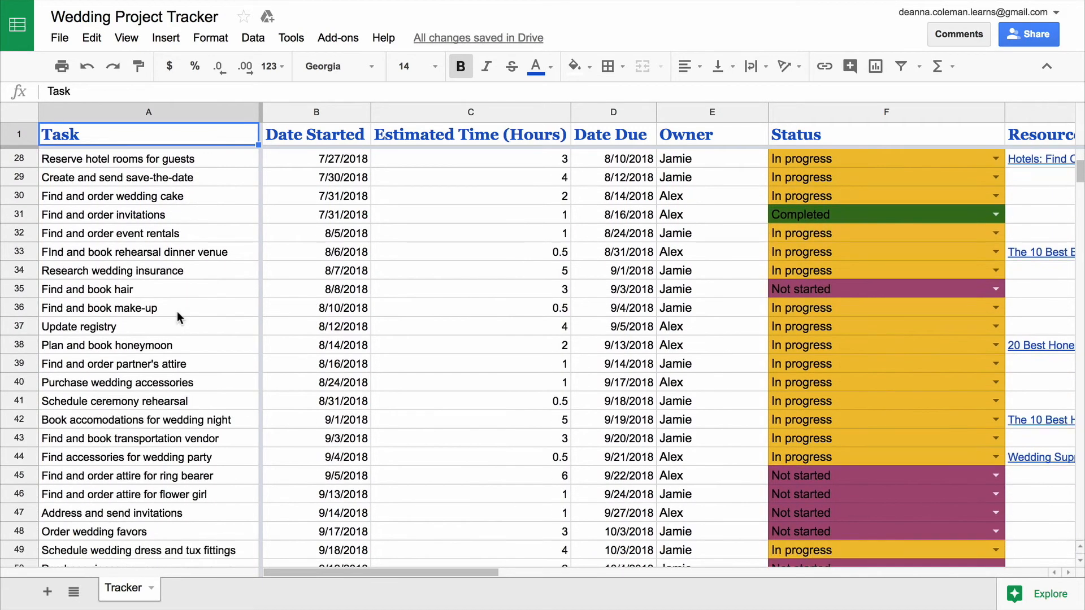
scroll(178, 311, down, 3)
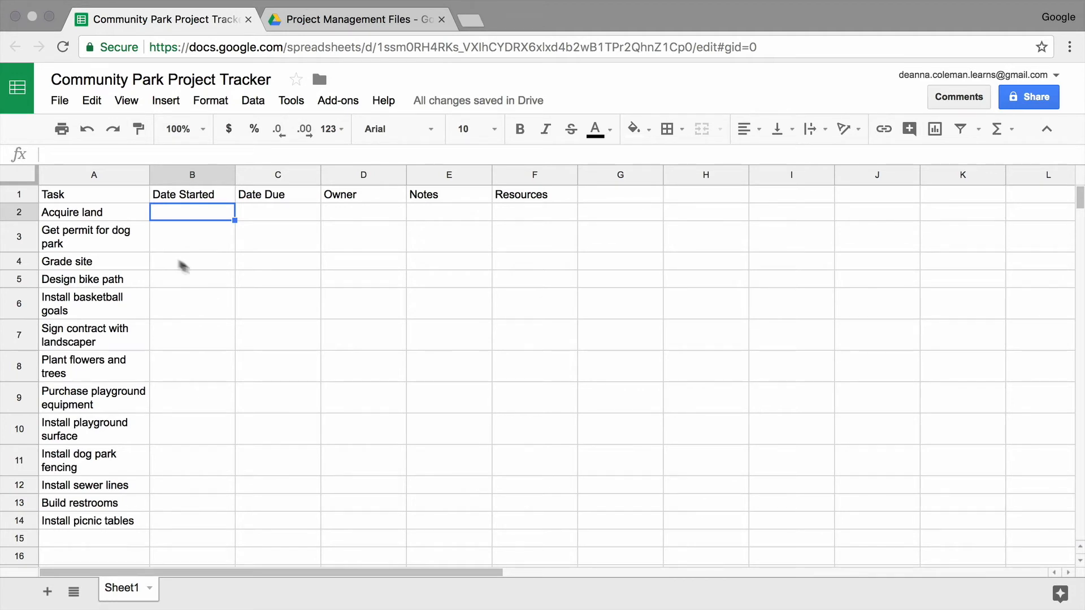
Step: Freeze row 1 with the column headers in the Community Park Project Tracker
click(25, 195)
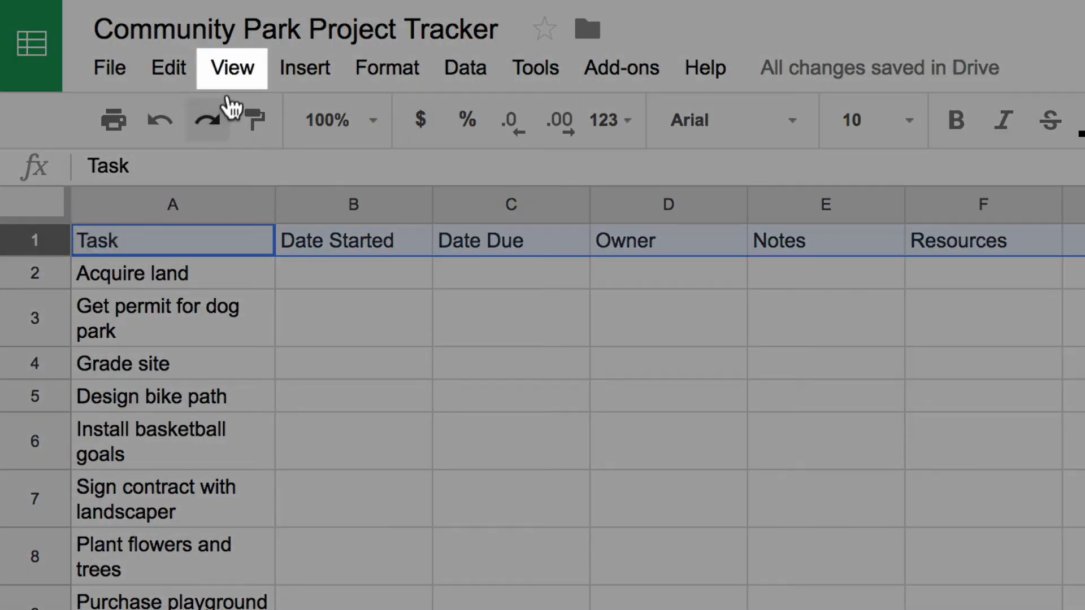
click(232, 81)
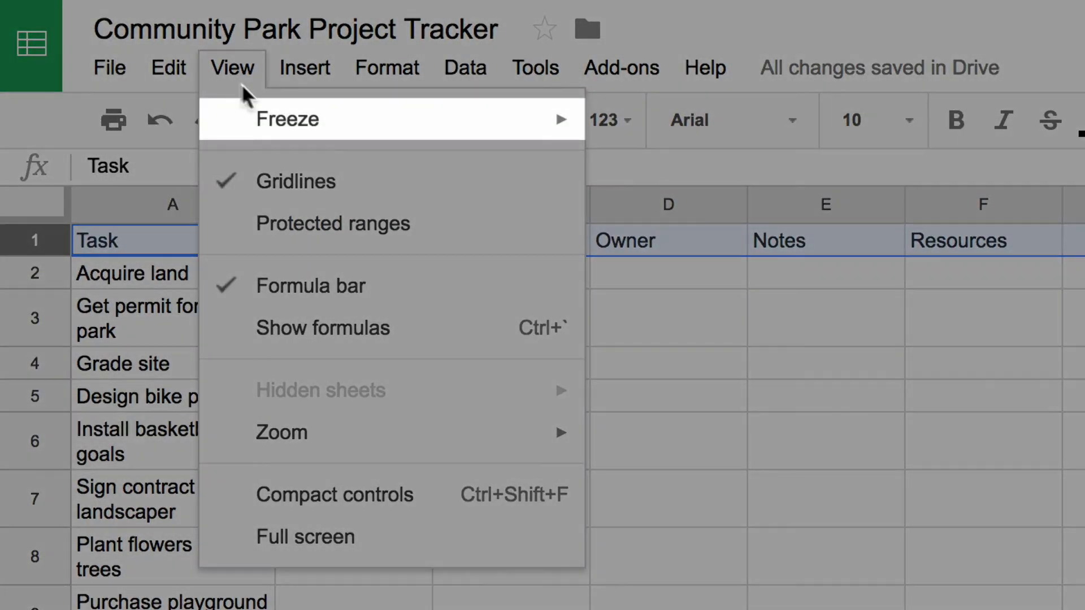
mouse_move(346, 131)
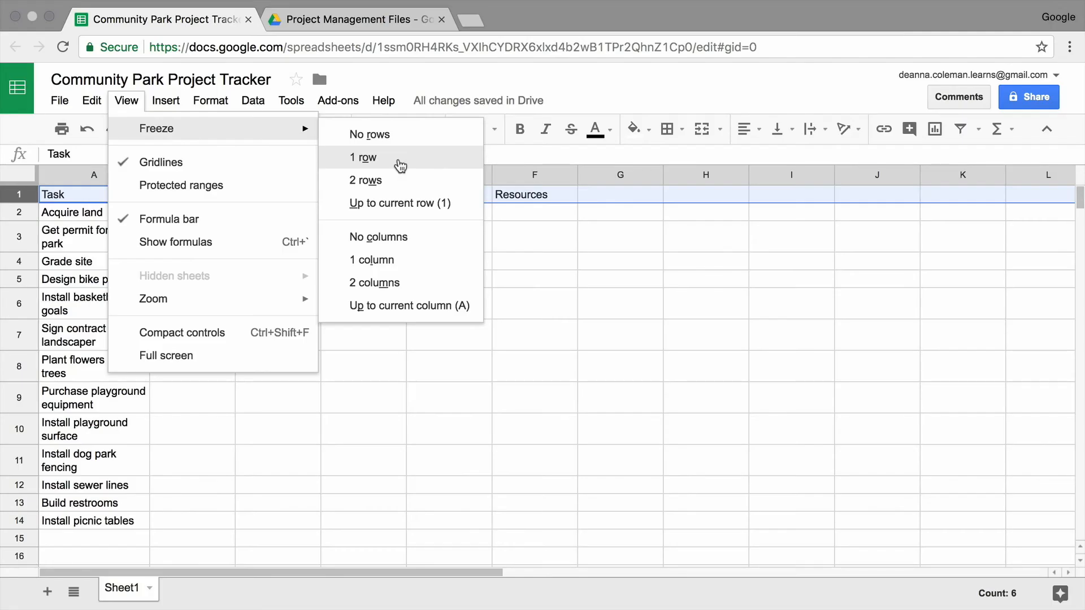
click(736, 189)
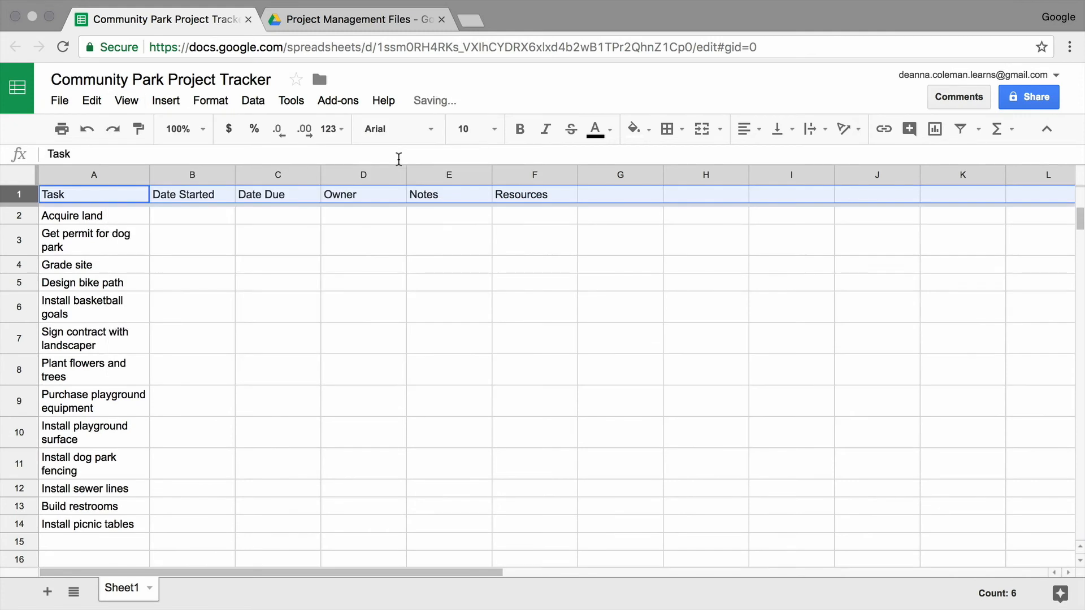
Step: Freeze column A with the task names
click(130, 215)
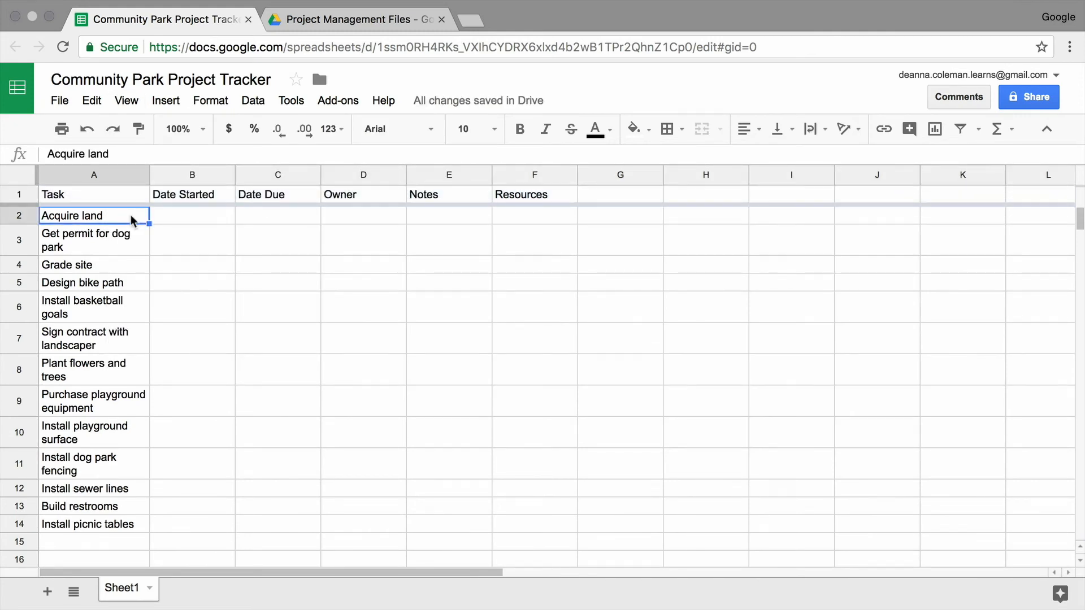
scroll(131, 218, down, 5)
scroll(131, 215, down, 4)
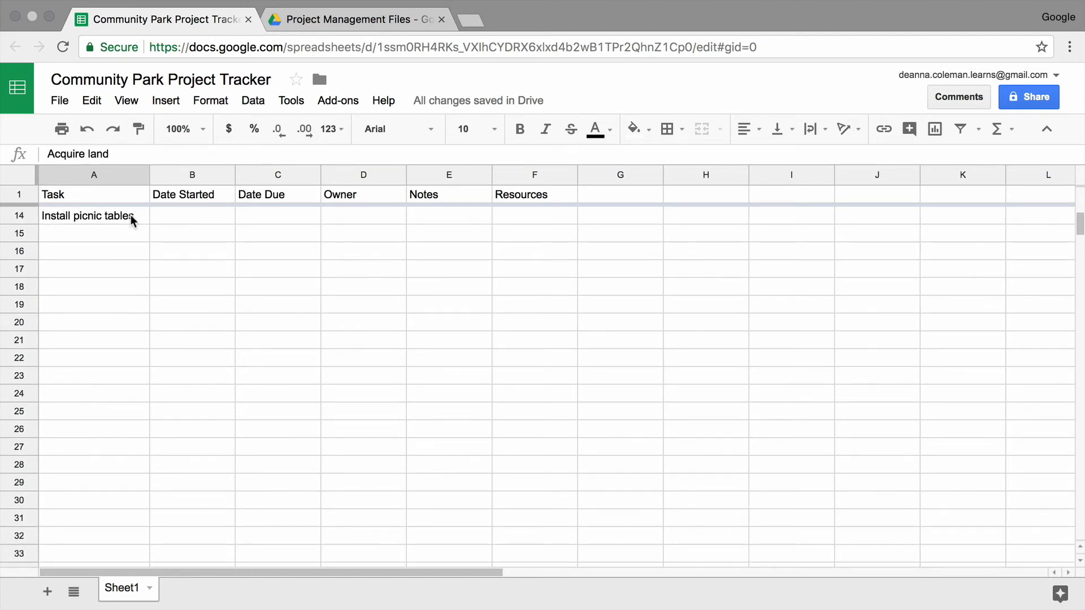
scroll(130, 215, up, 9)
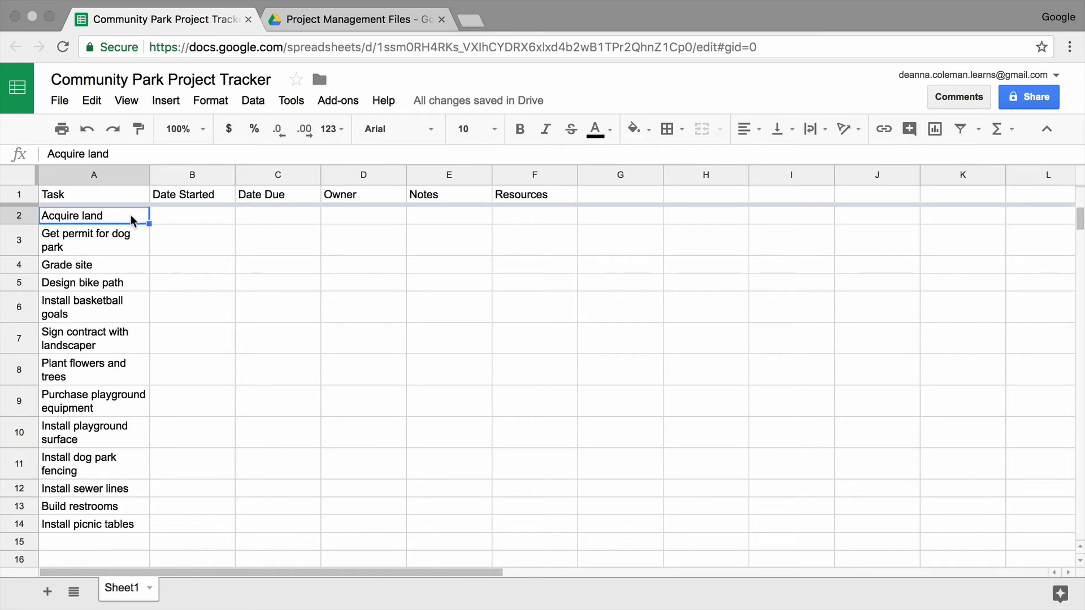
click(122, 175)
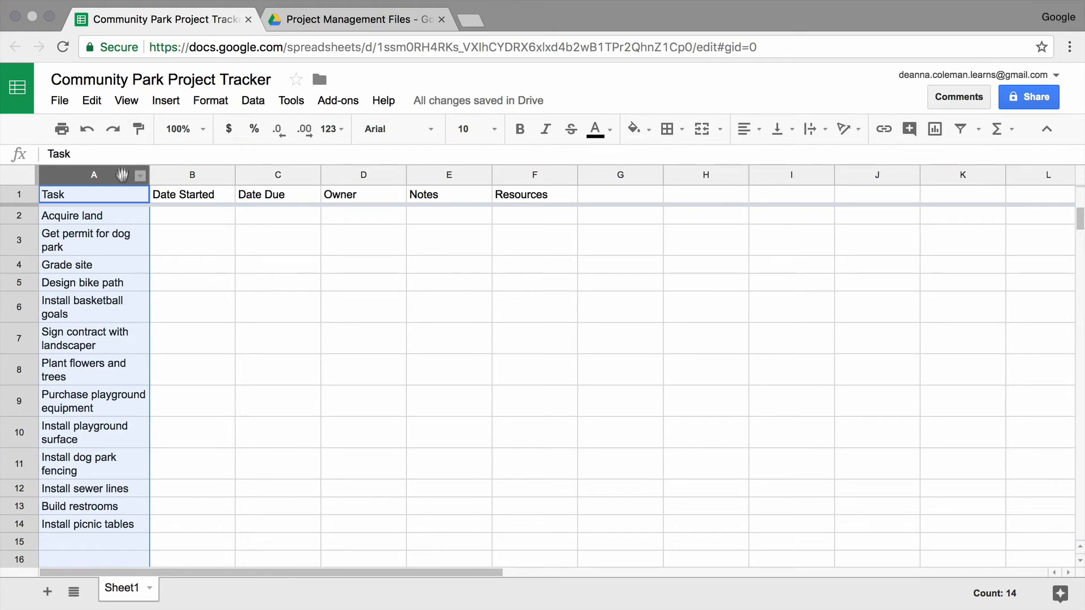
click(137, 107)
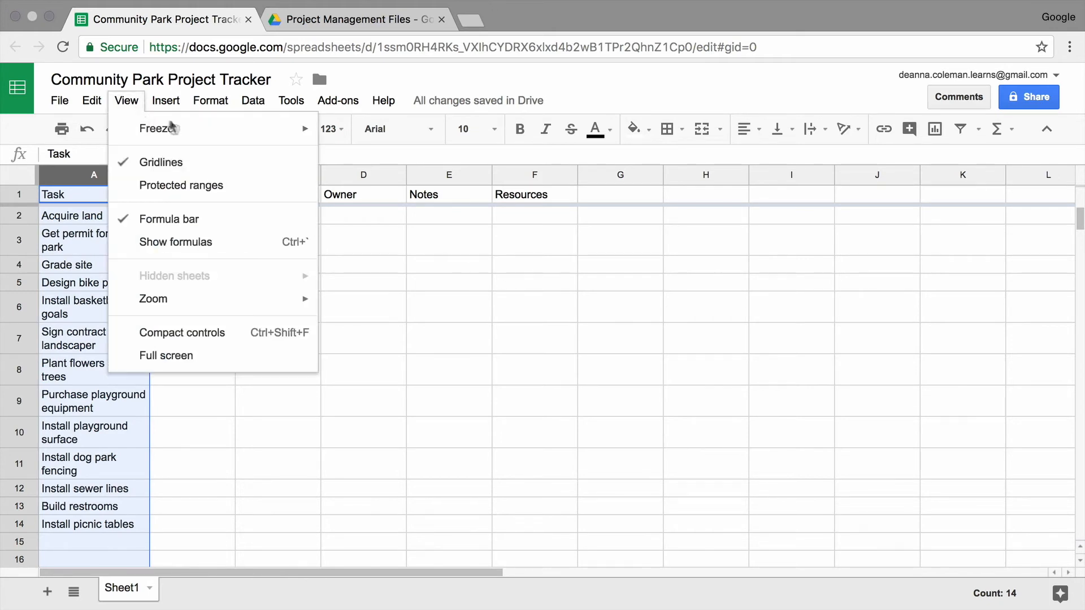
mouse_move(220, 144)
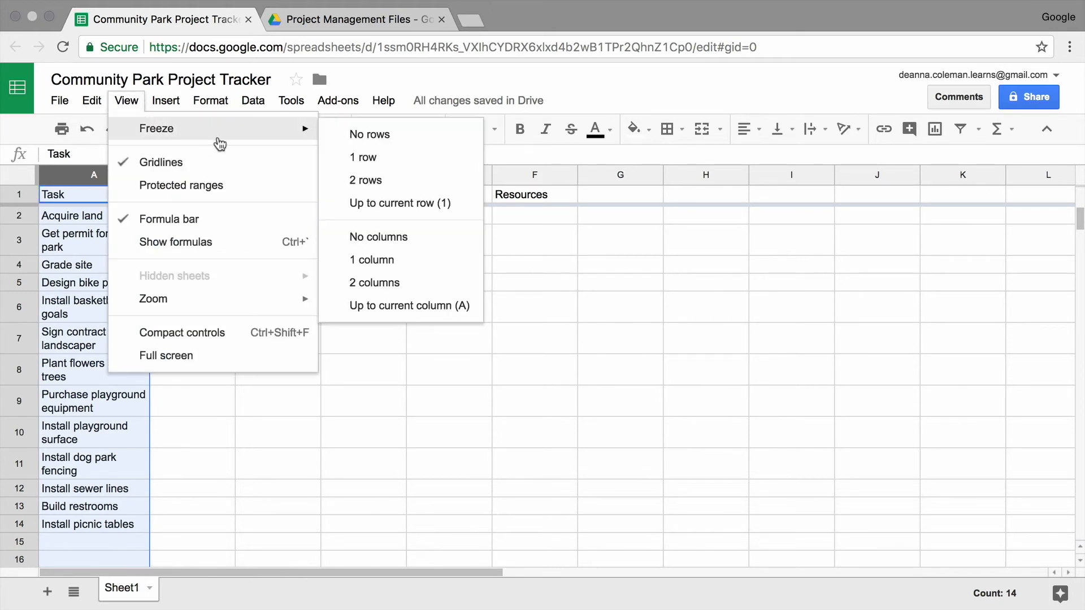
click(419, 265)
Step: Enter the start dates March 1 2018 for Acquire land in B2 and October 23, 2018 for Get permit for dog park in B3
click(199, 215)
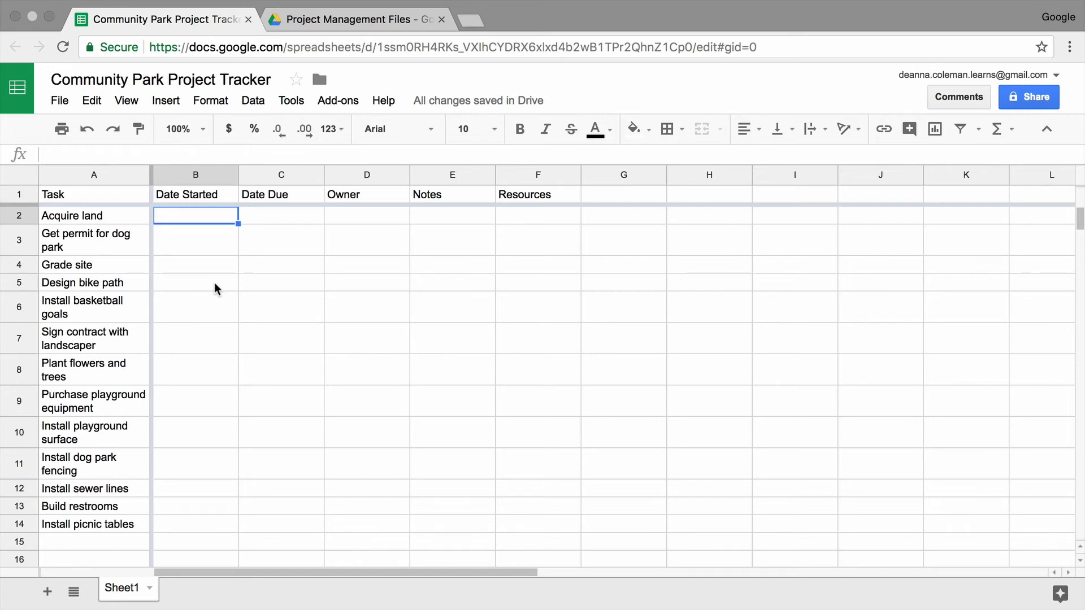
scroll(215, 282, right, 10)
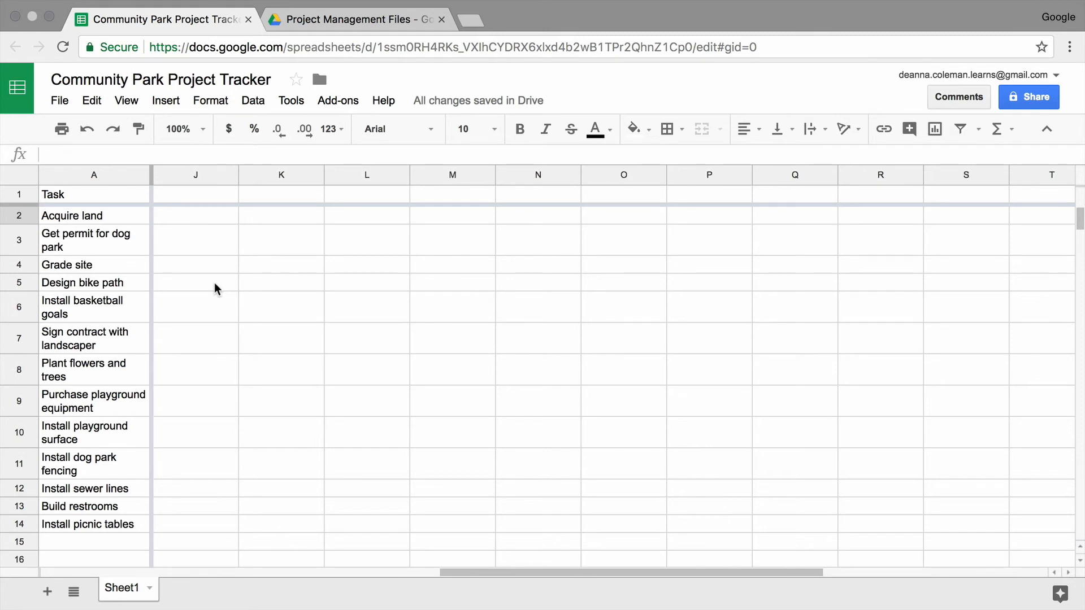
scroll(215, 289, right, 1)
scroll(215, 288, left, 8)
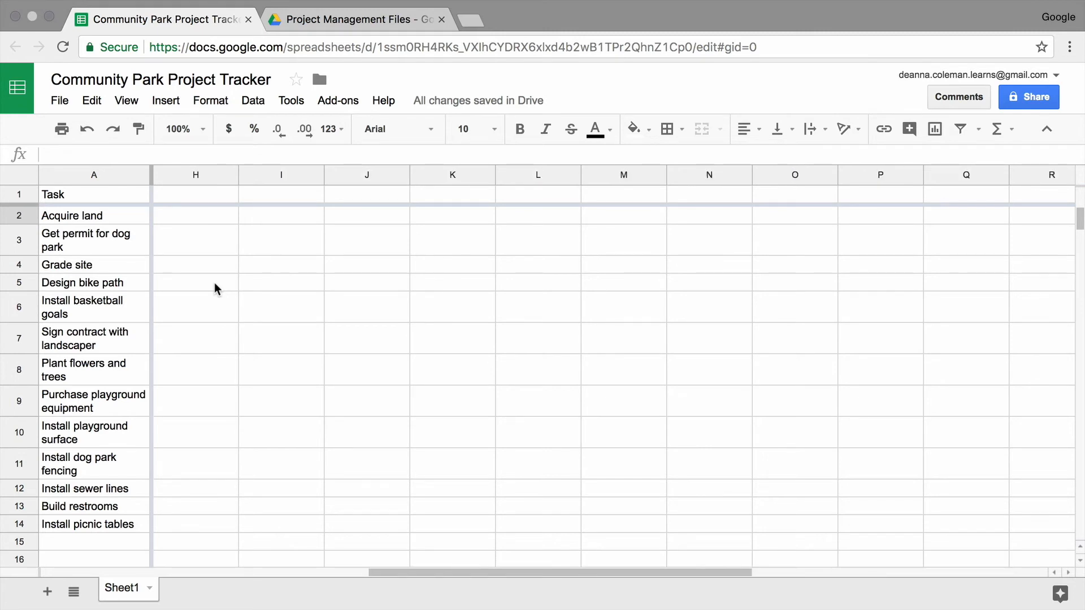
scroll(214, 288, left, 1)
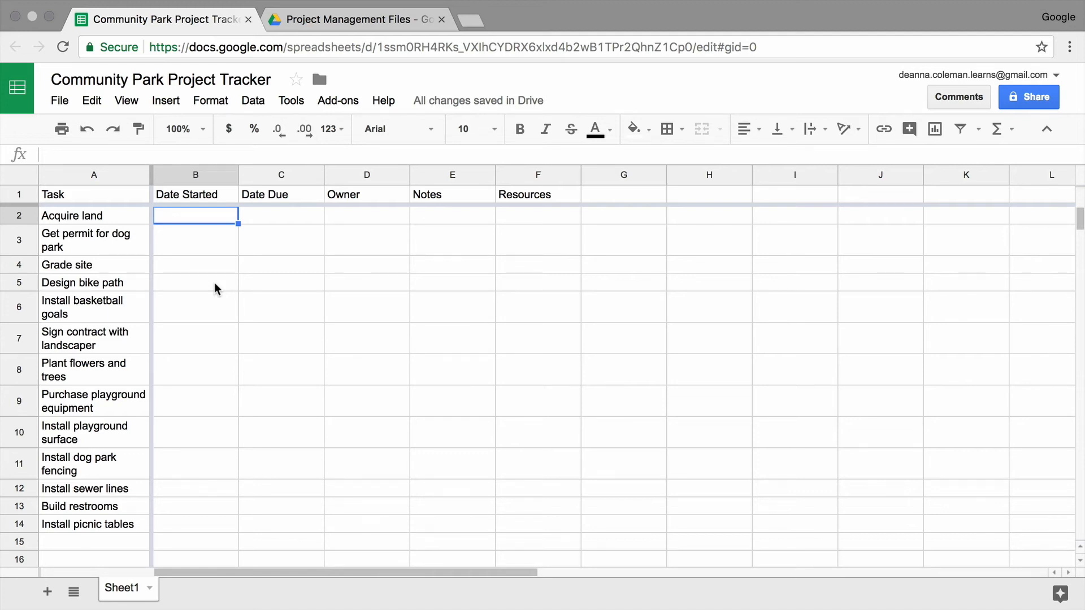
text(March 1)
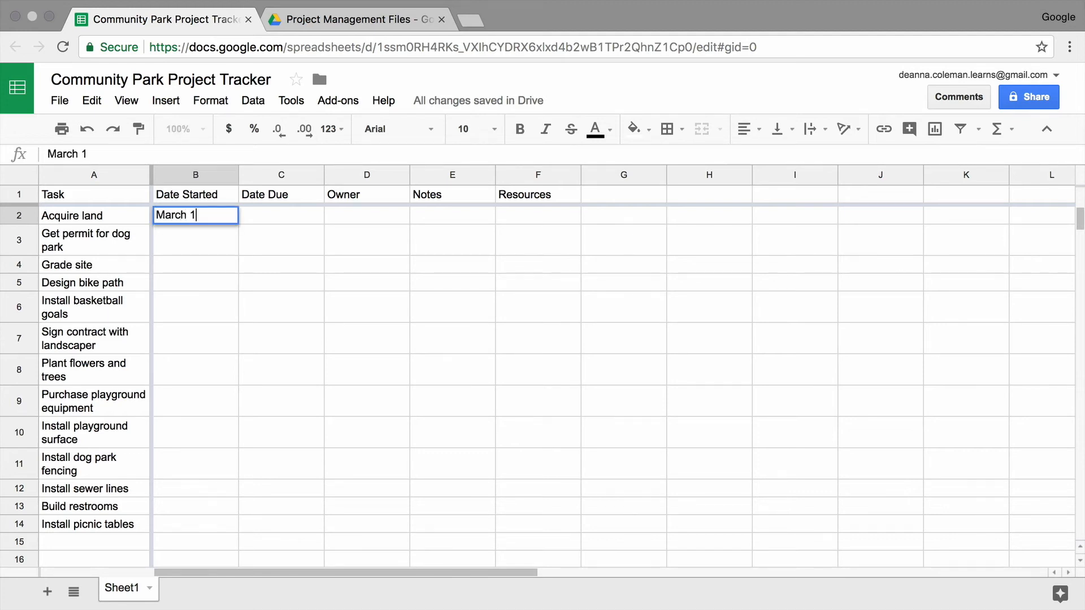
text( 2018)
key(Return)
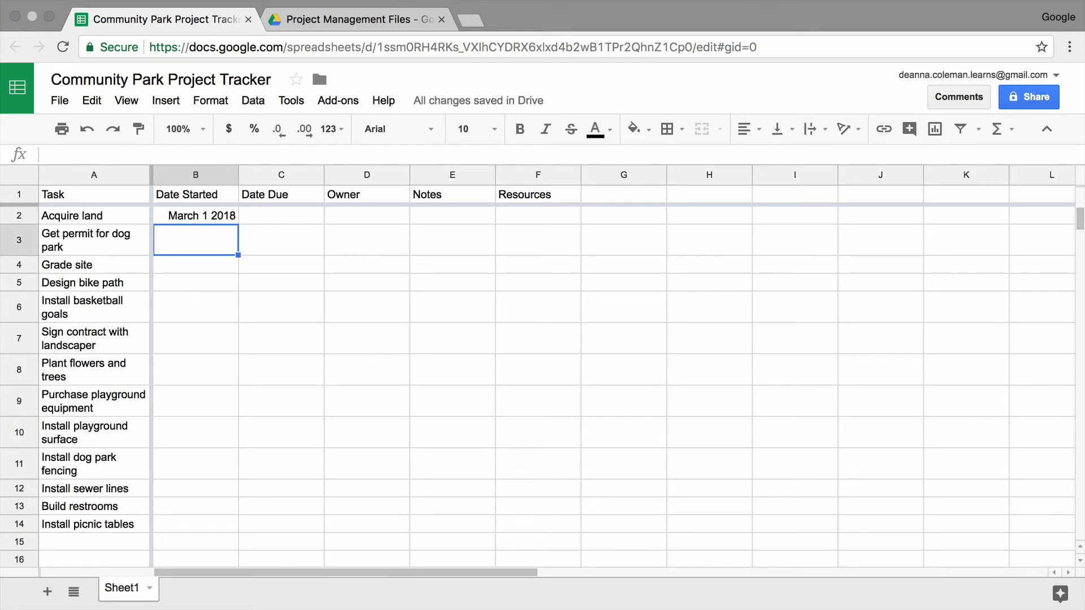
text(October 23, 2018)
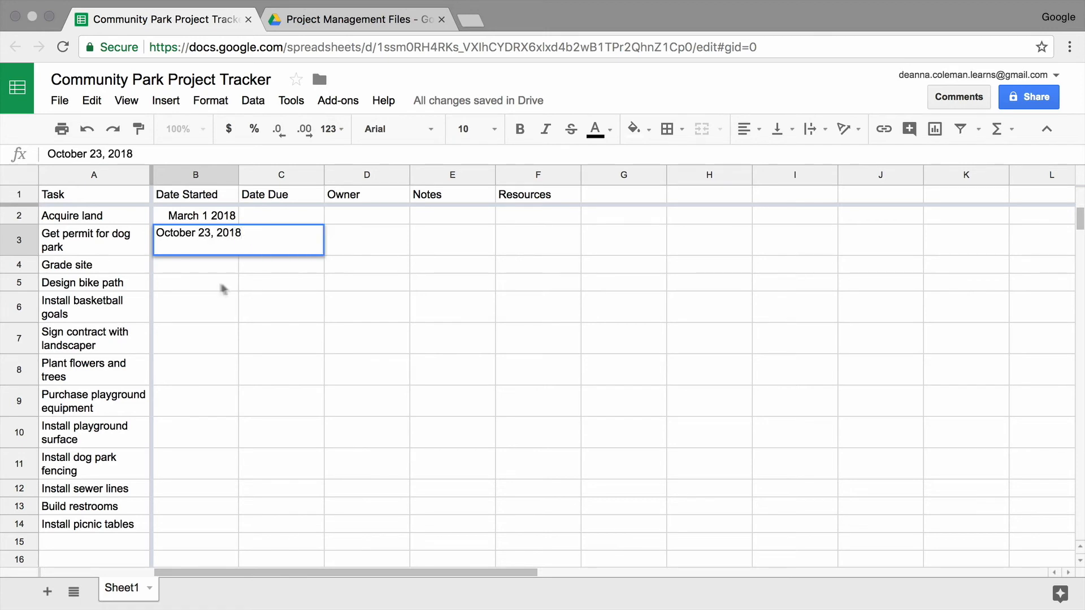
Step: Enter the due dates 3/10/18 for Acquire land in C2 and December 7 2018 for Get permit for dog park in C3
click(303, 211)
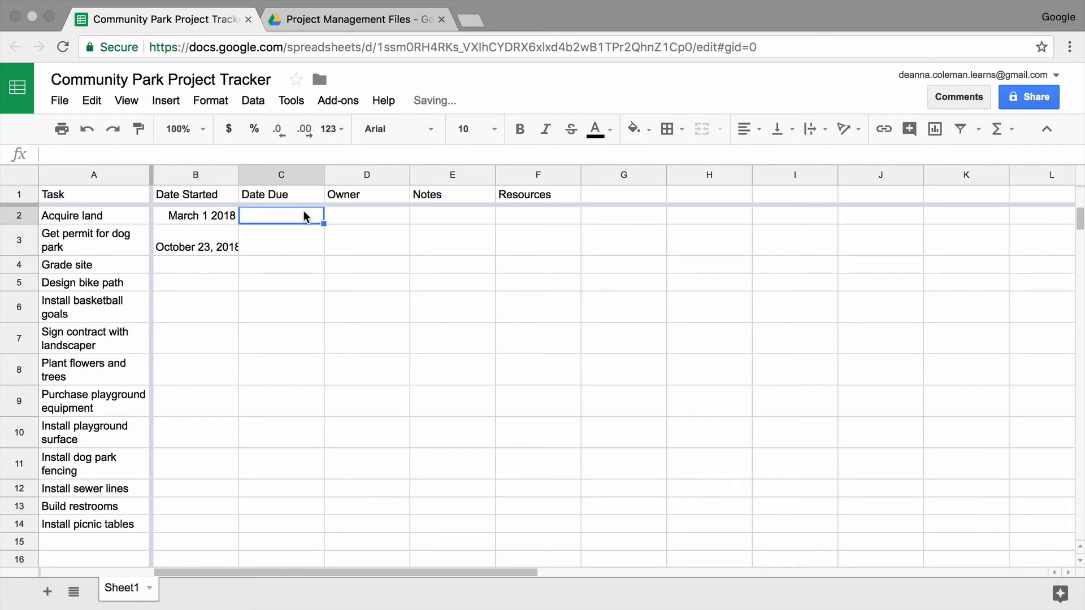
text(3/10/18)
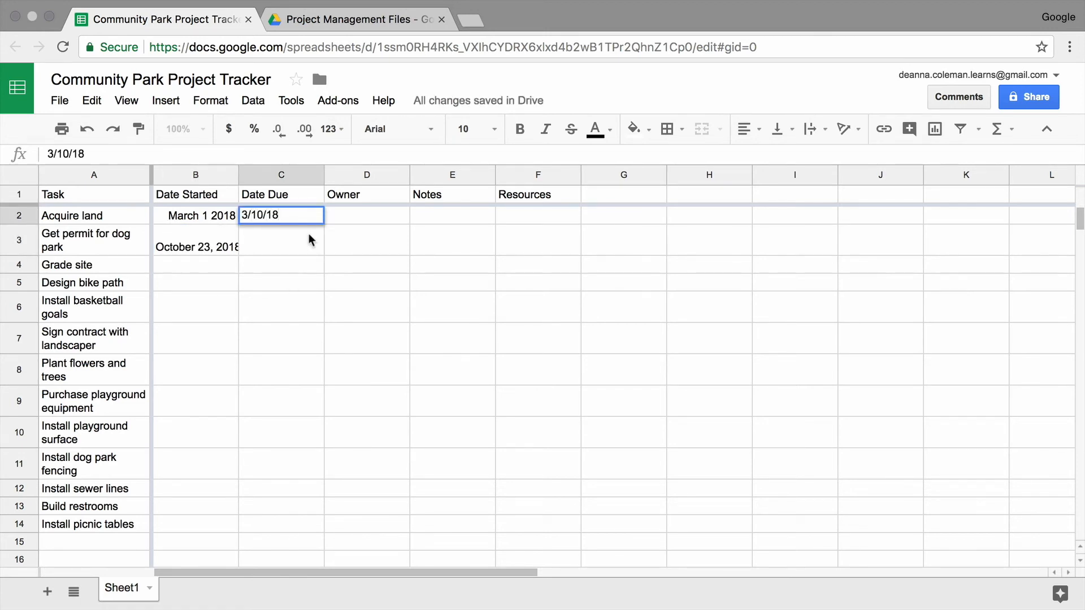
click(301, 250)
text(December 7 2017)
key(BackSpace)
key(BackSpace)
text(18)
key(Return)
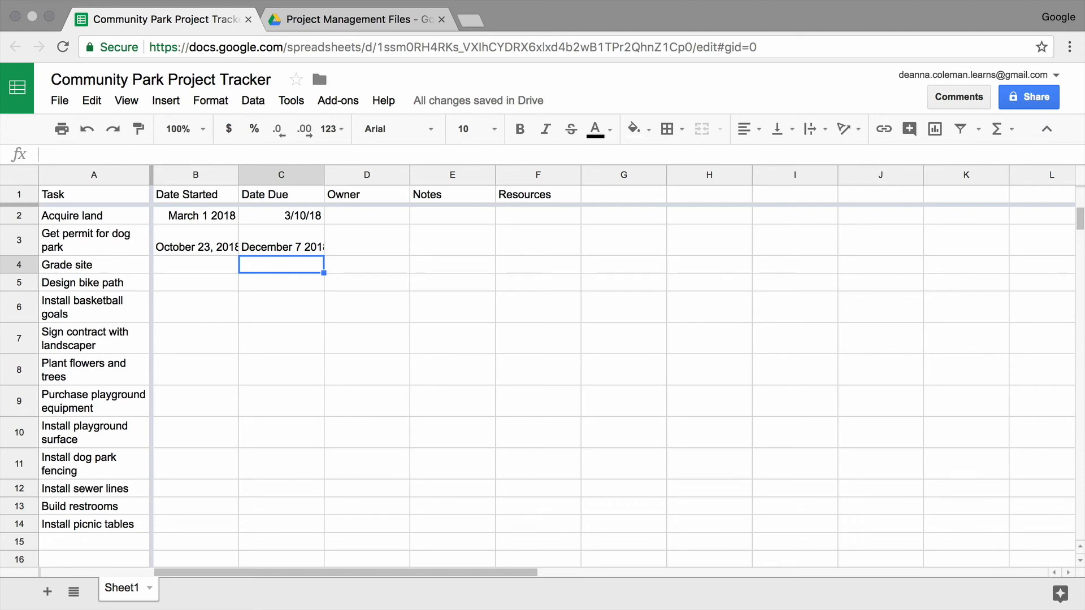
Step: Apply the Date number format to the start and due dates in cells B2 to C3
drag(278, 247, 213, 217)
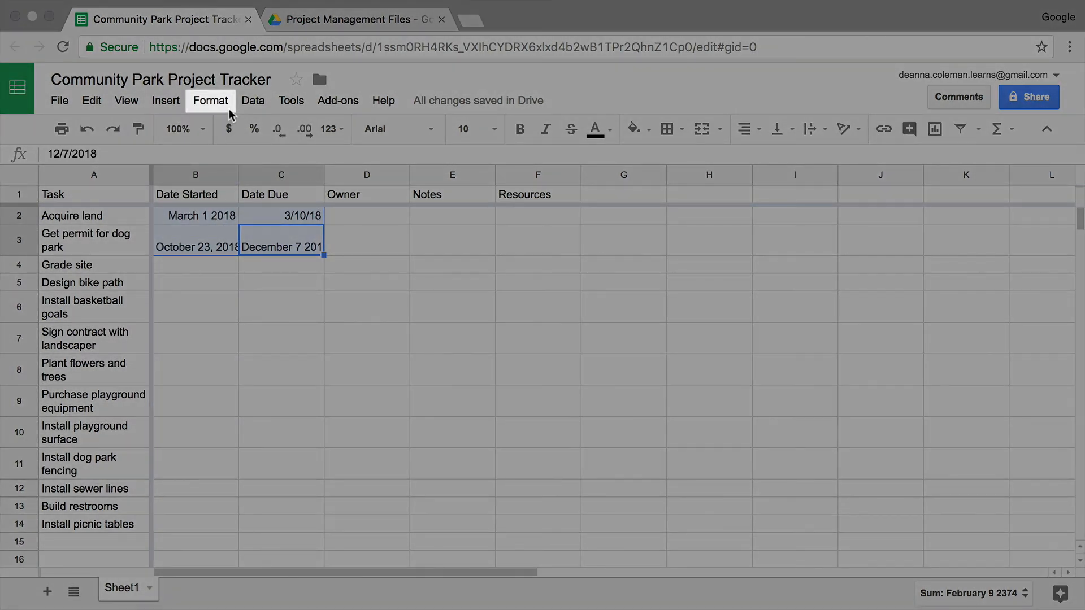
click(229, 108)
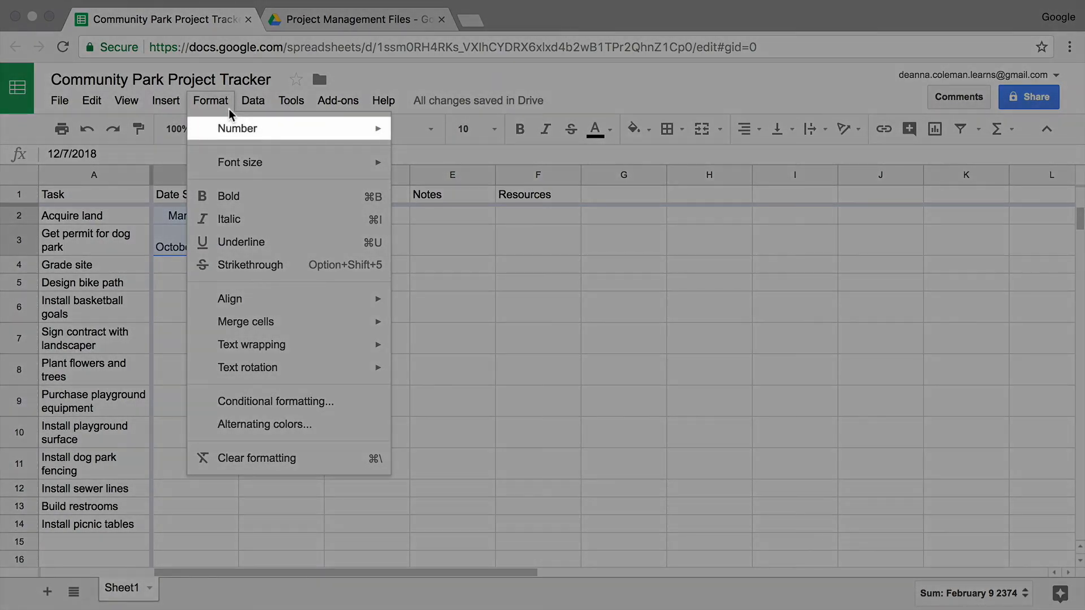
mouse_move(256, 138)
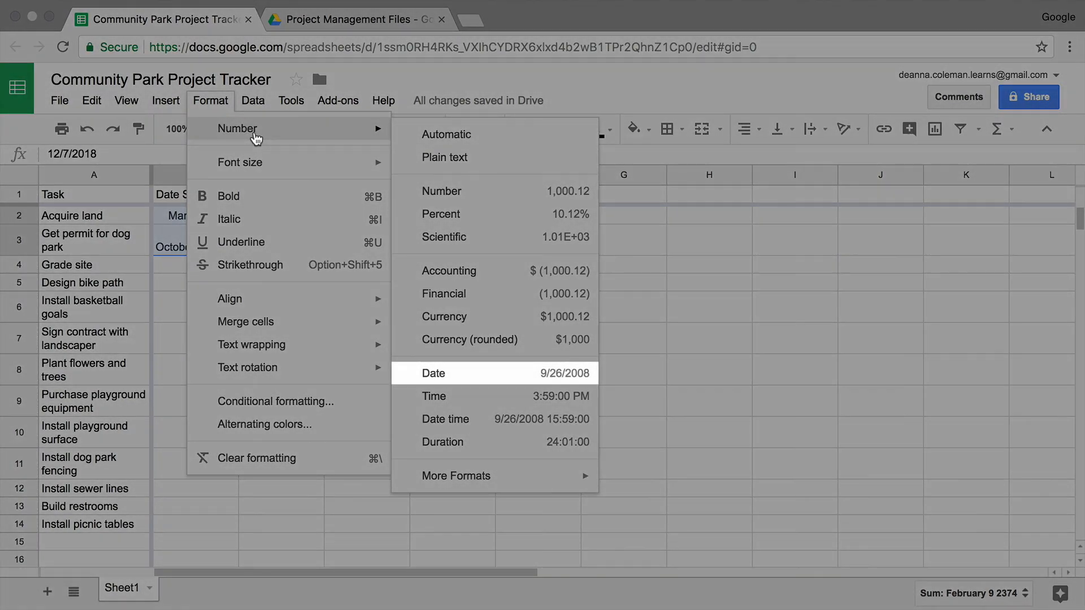